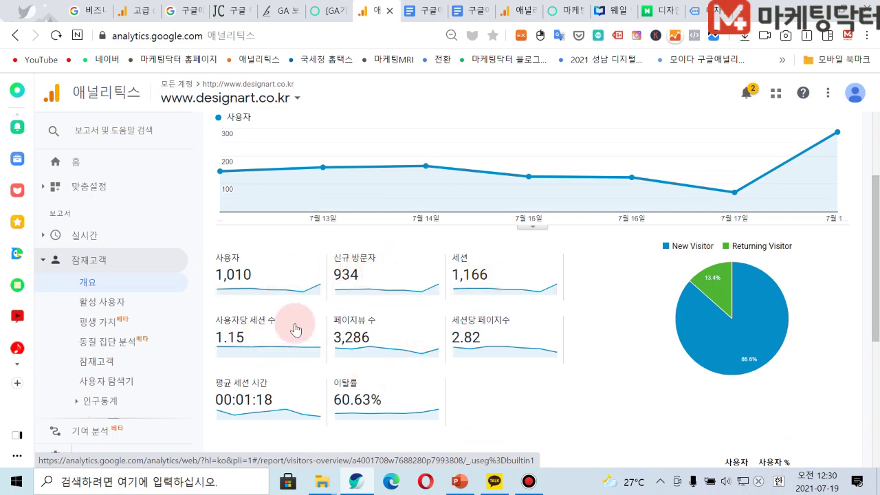
- Review the audience overview, open the 활성 사용자 report and add the 28일 활성 사용자 series to its chart
scroll(433, 344, down, 3)
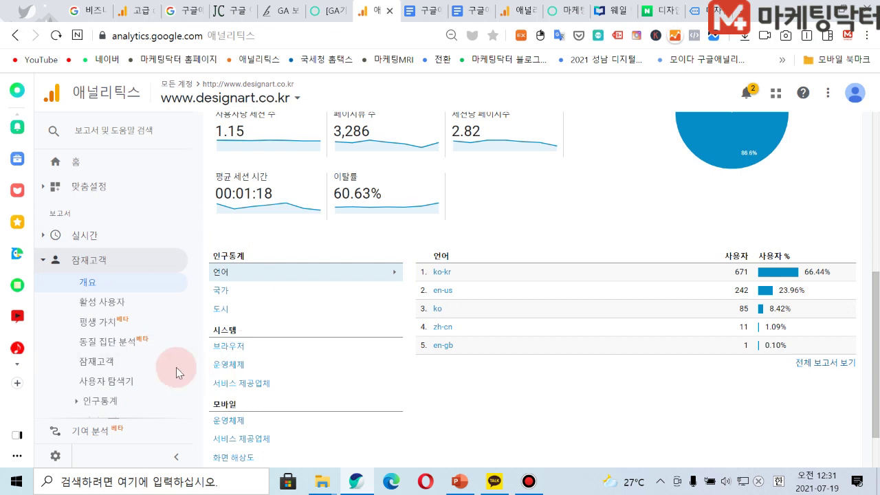
scroll(385, 303, down, 1)
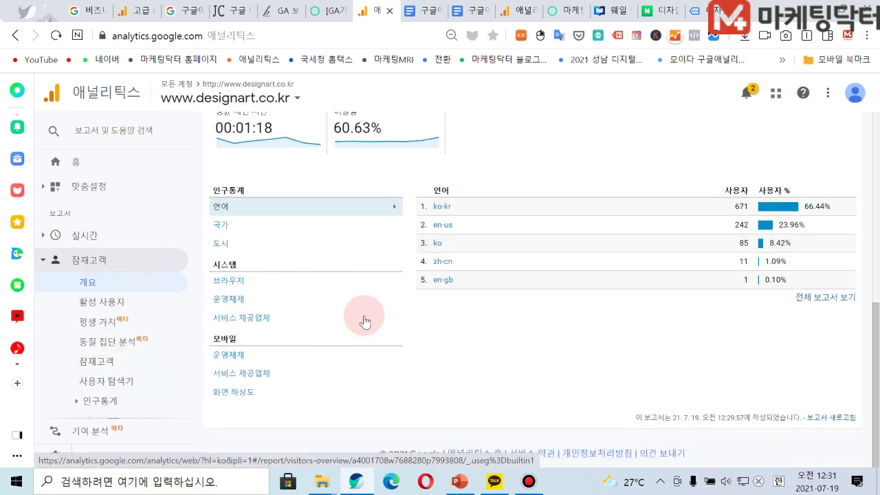
scroll(134, 296, down, 2)
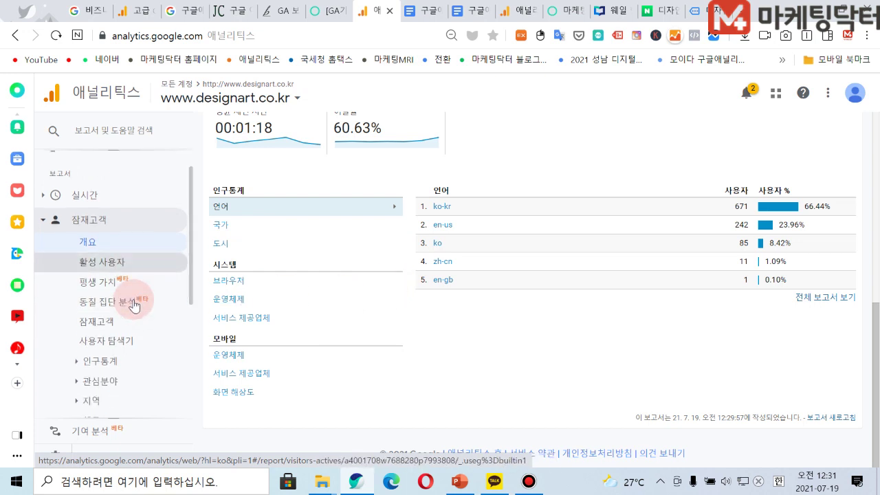
scroll(134, 323, up, 1)
scroll(127, 291, down, 1)
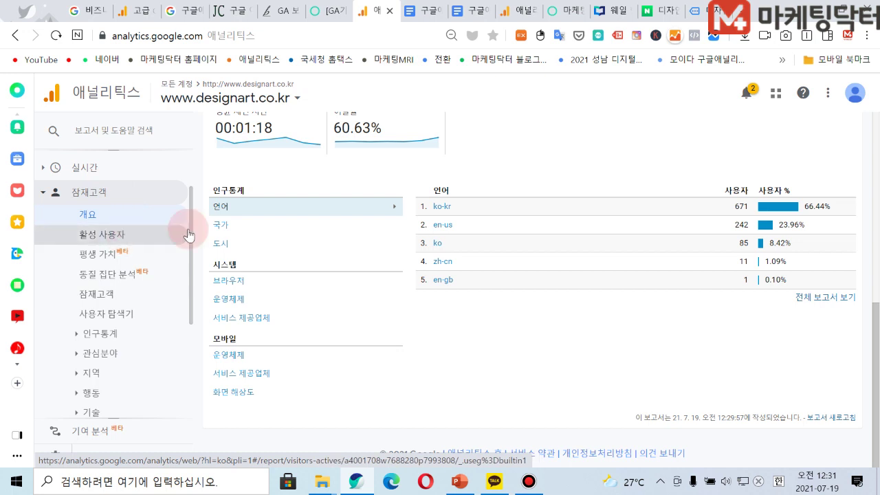
click(111, 243)
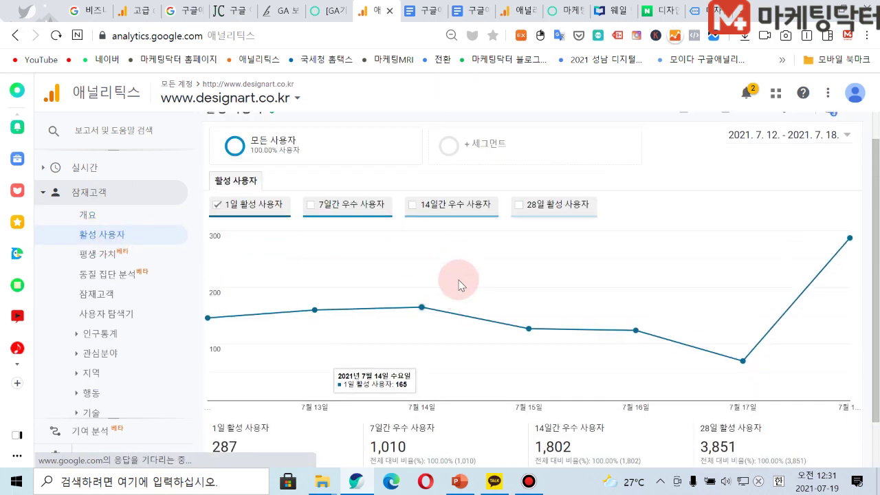
scroll(468, 261, down, 1)
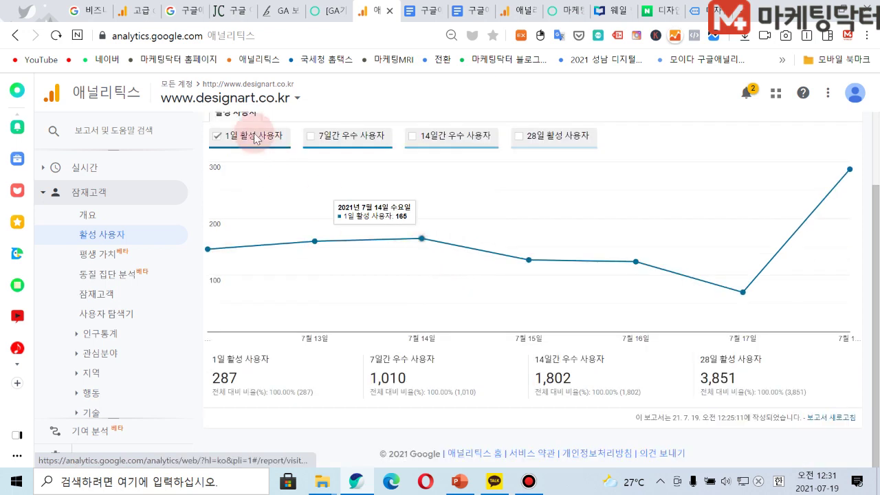
click(520, 138)
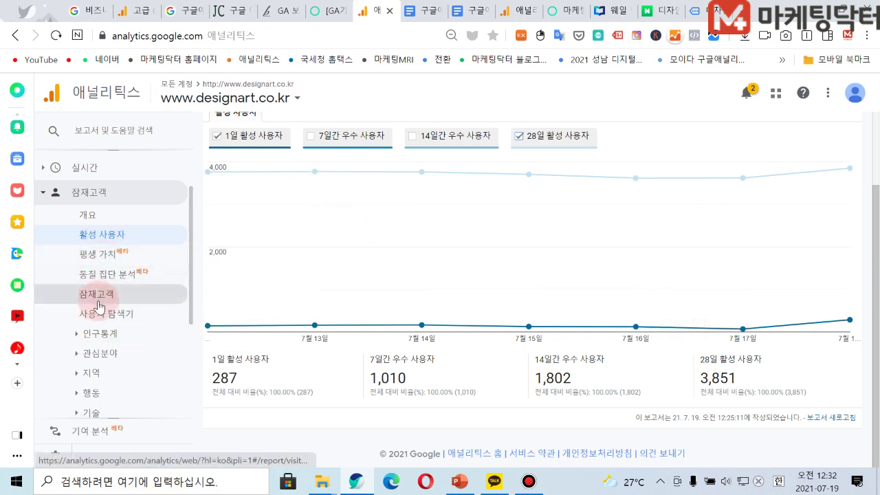
- Open the 인구통계 개요 report and examine the user shares in the age and gender charts
click(94, 334)
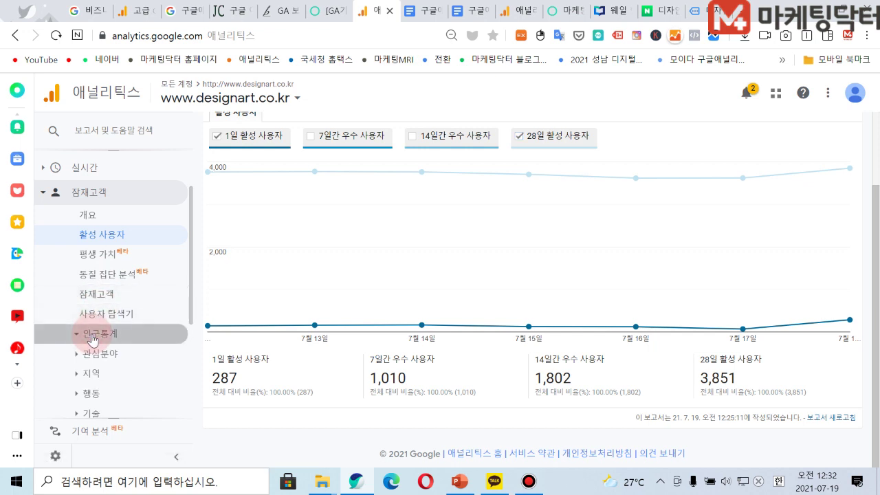
scroll(108, 254, down, 2)
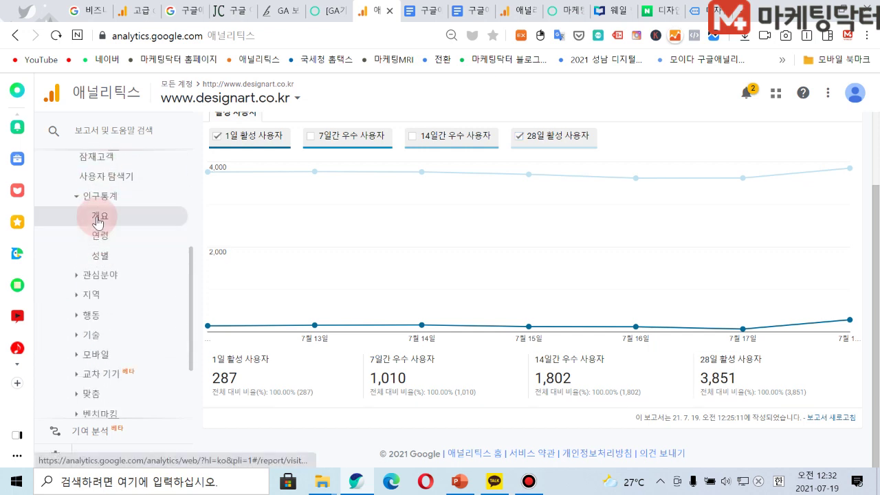
click(99, 217)
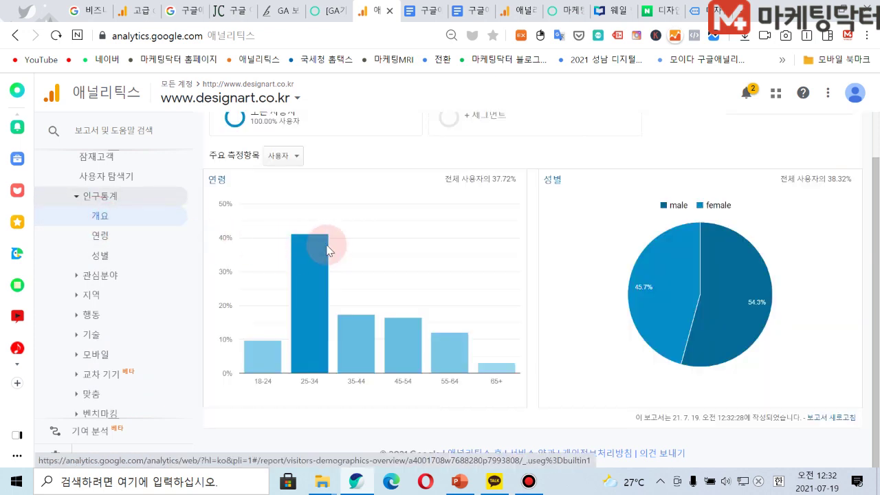
mouse_move(329, 249)
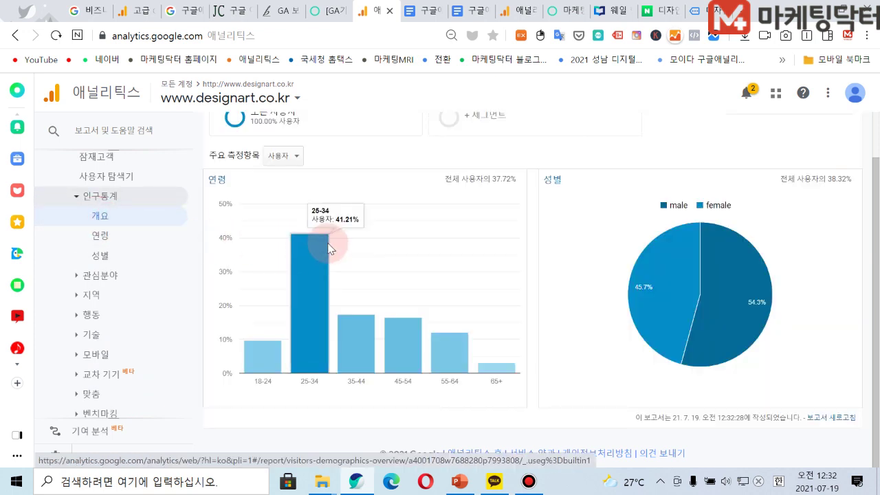
scroll(328, 249, up, 1)
mouse_move(704, 347)
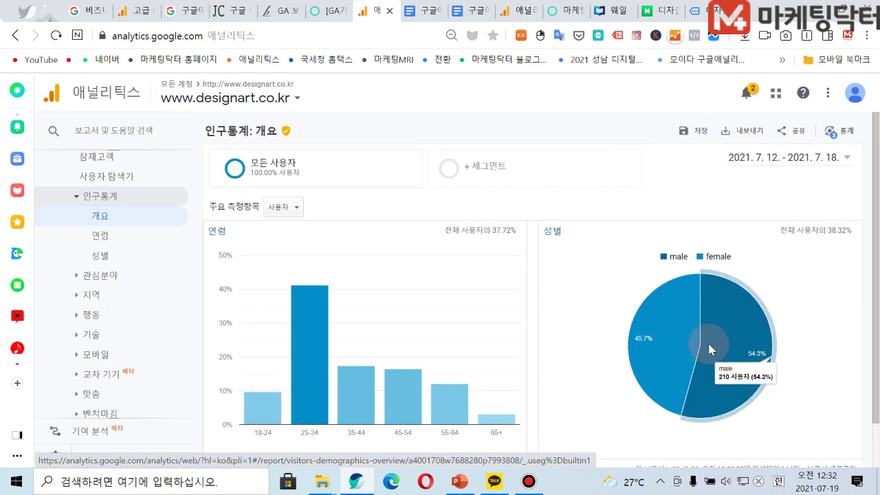
scroll(710, 350, down, 1)
mouse_move(307, 317)
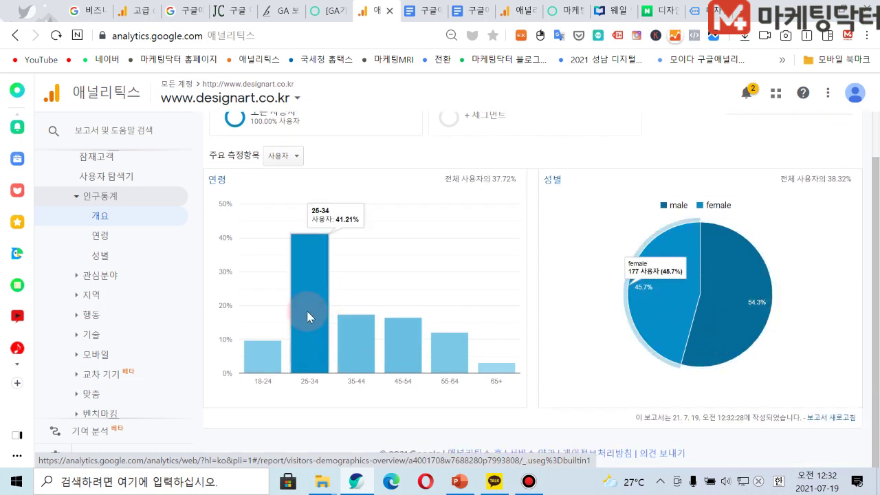
scroll(267, 268, up, 1)
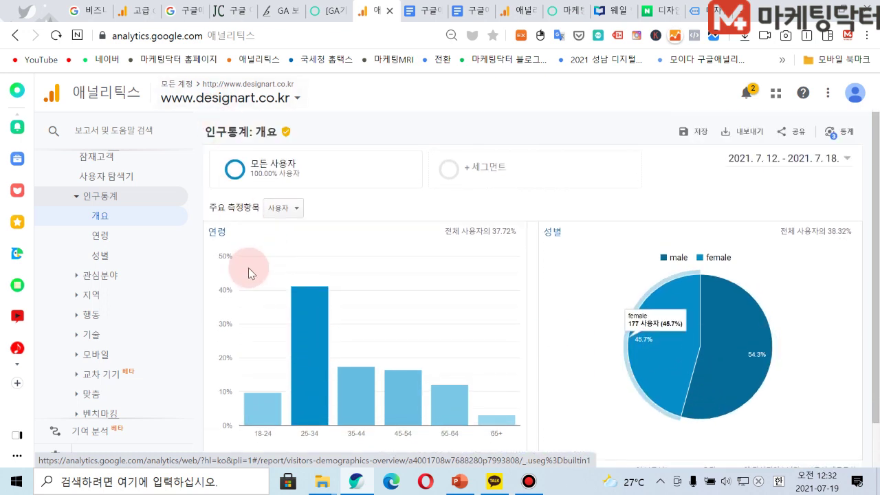
scroll(251, 270, down, 1)
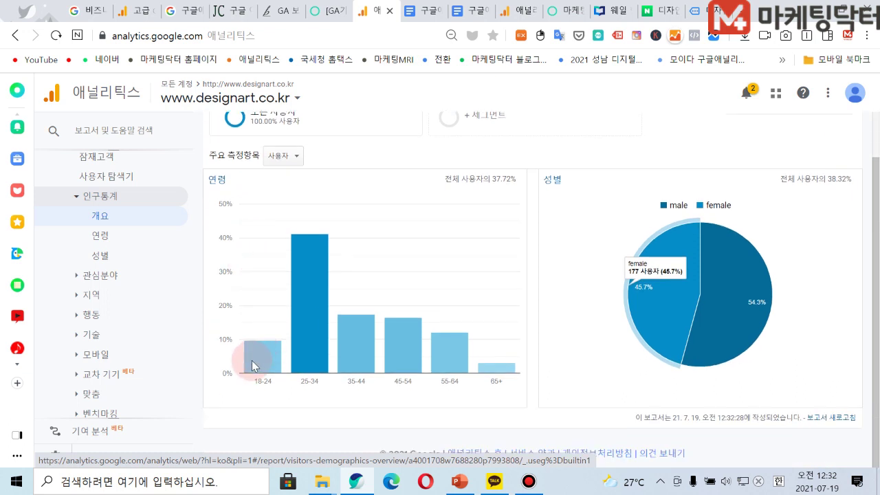
- Open the 연령 report and sort its table by 견적문의하기 목표 1 전환율 and, after that, by 목표 1 완료 수
click(101, 235)
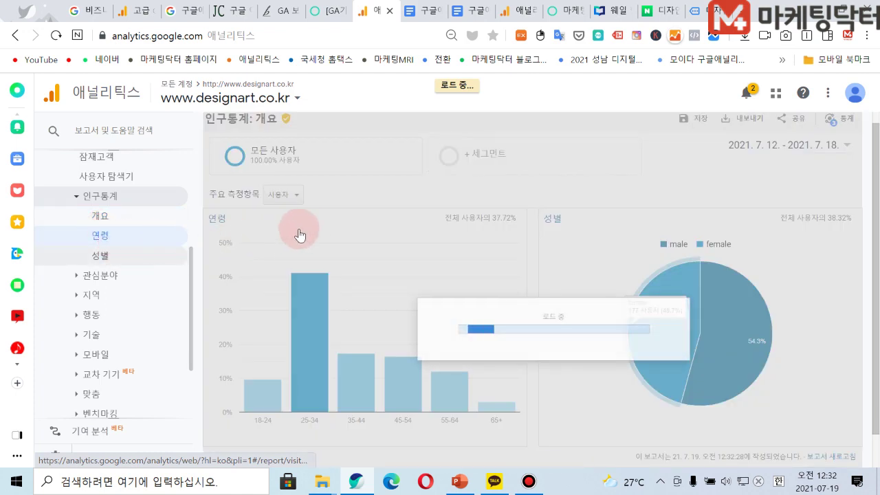
scroll(313, 227, down, 3)
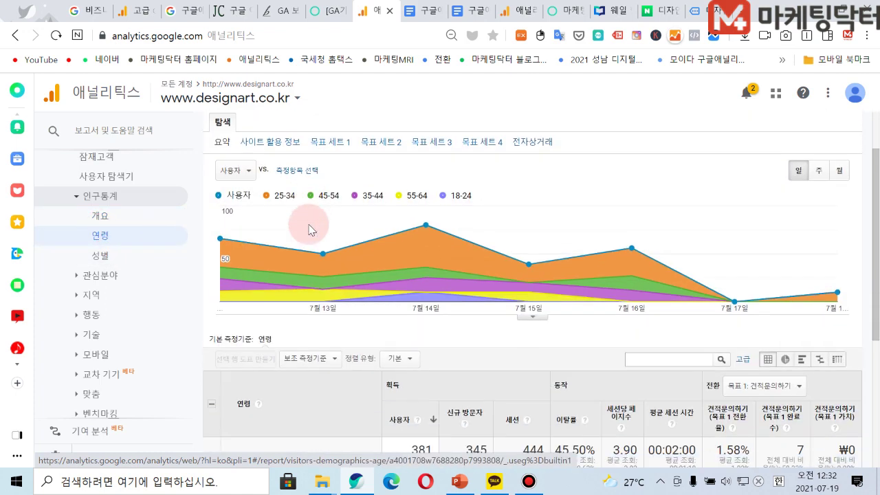
scroll(357, 200, up, 1)
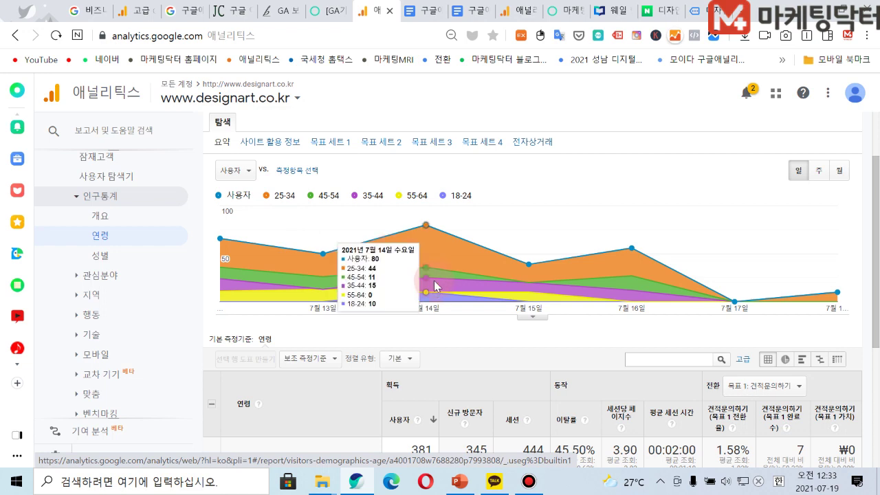
scroll(471, 333, down, 3)
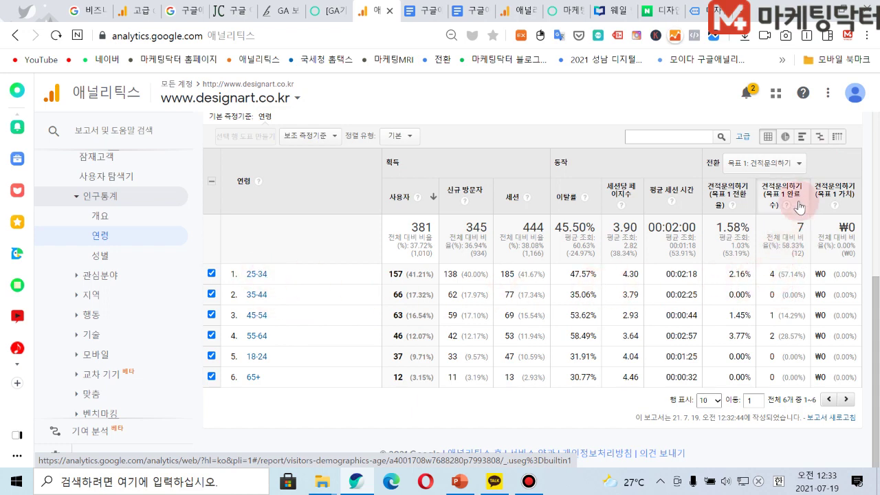
click(735, 199)
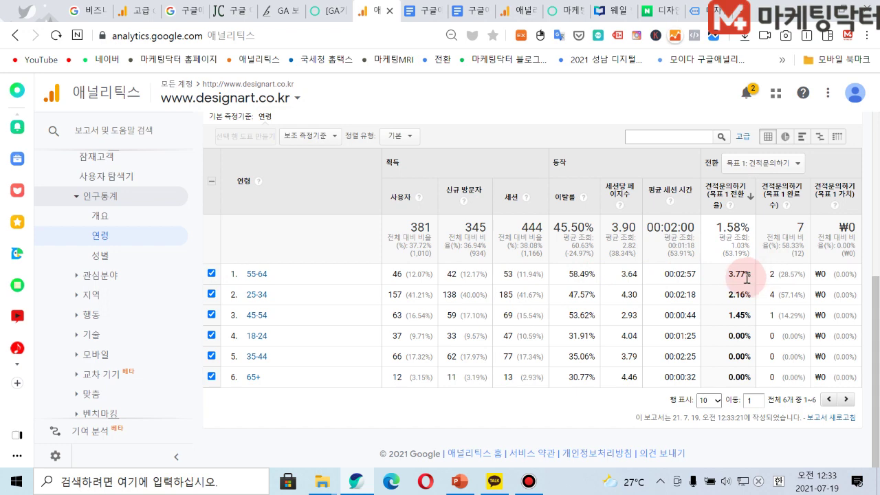
click(796, 196)
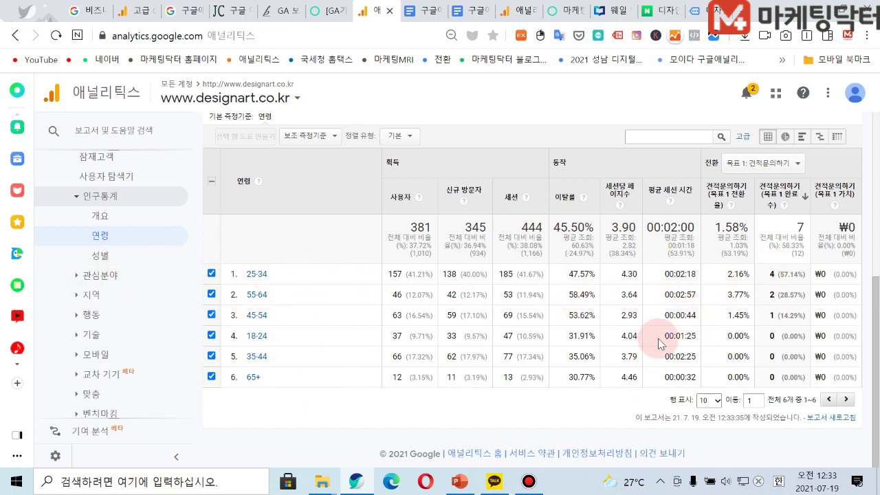
- Open the 성별 report under 인구통계 to compare users and 견적문의하기 conversions by gender
scroll(186, 227, up, 2)
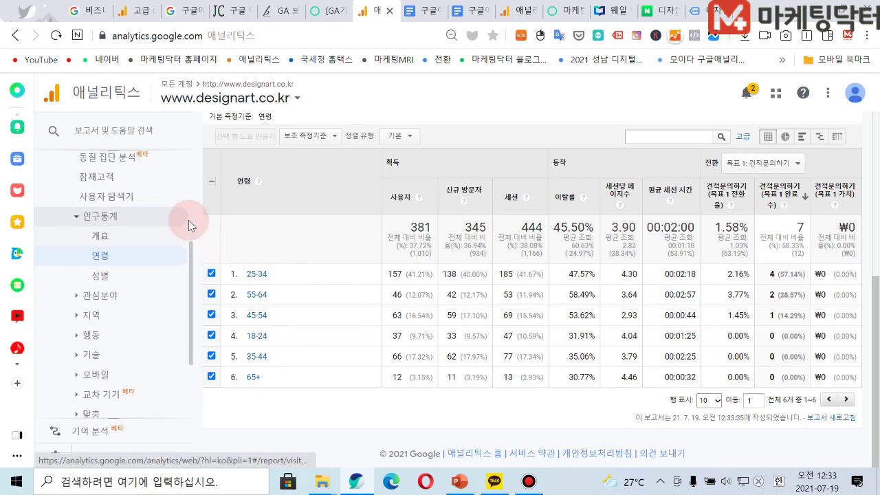
scroll(103, 261, down, 2)
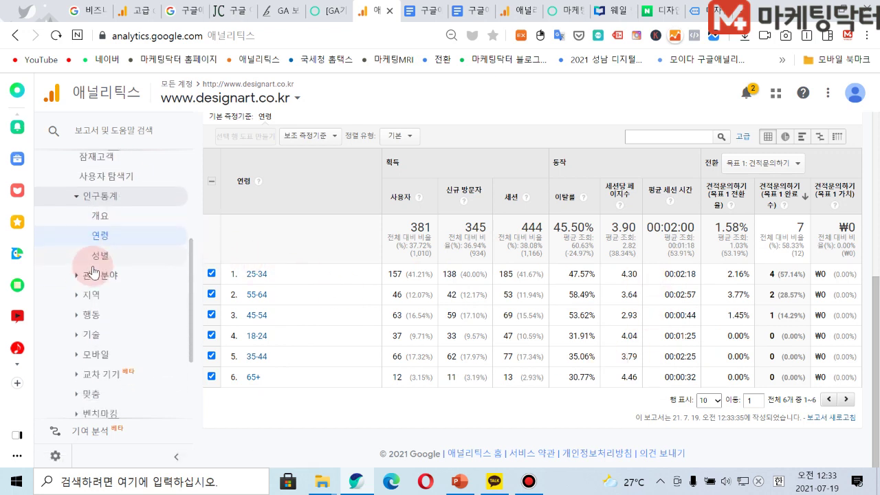
scroll(120, 251, up, 3)
scroll(131, 248, down, 1)
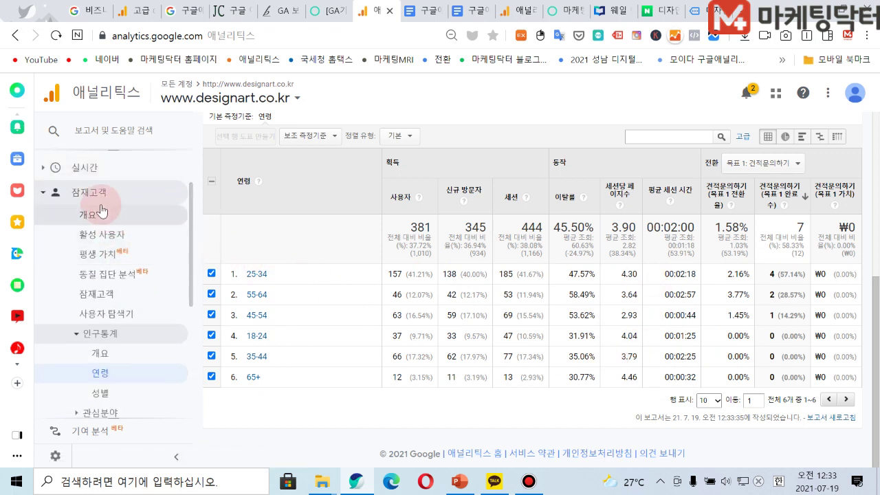
scroll(137, 247, down, 2)
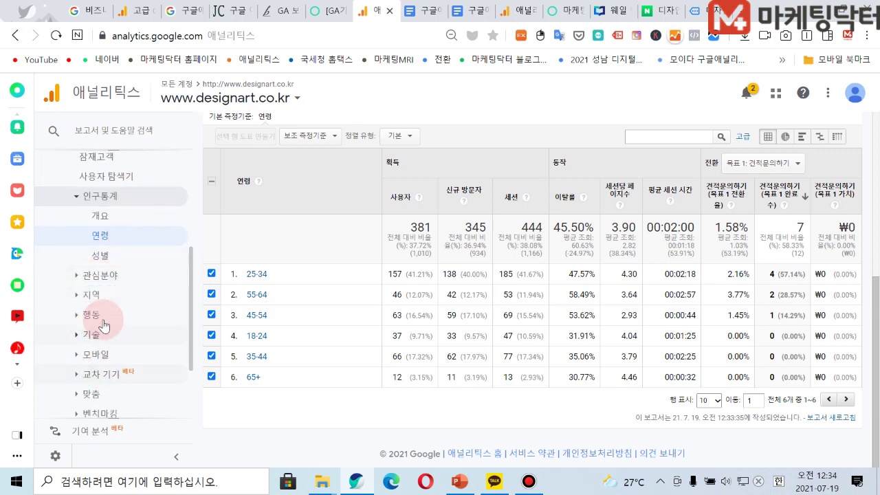
click(102, 256)
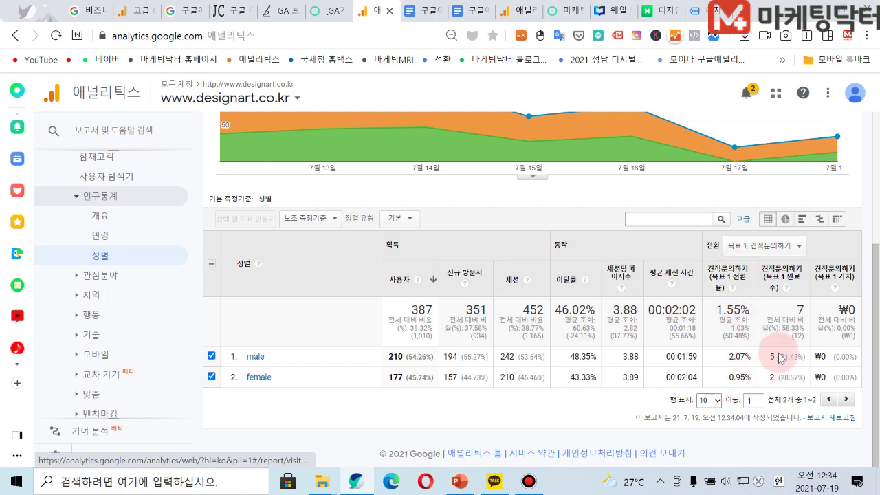
- Reopen the 연령 report and add 성별 as the secondary dimension of its table
click(107, 235)
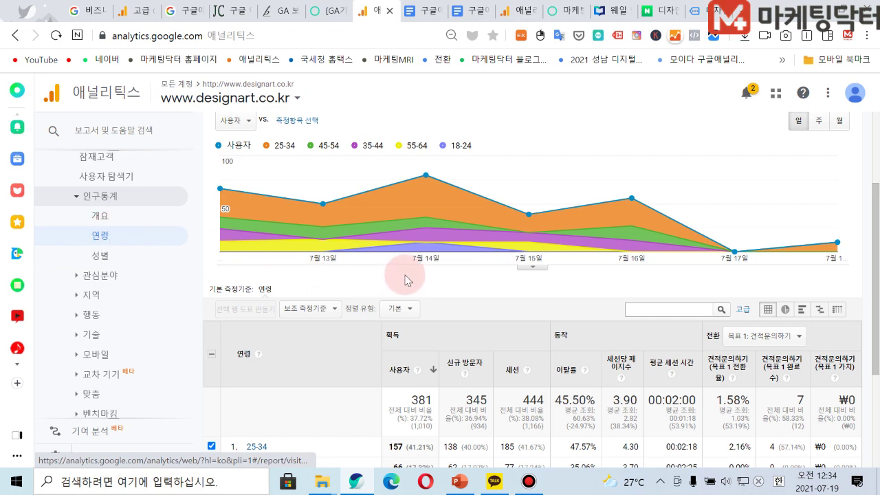
scroll(402, 275, down, 2)
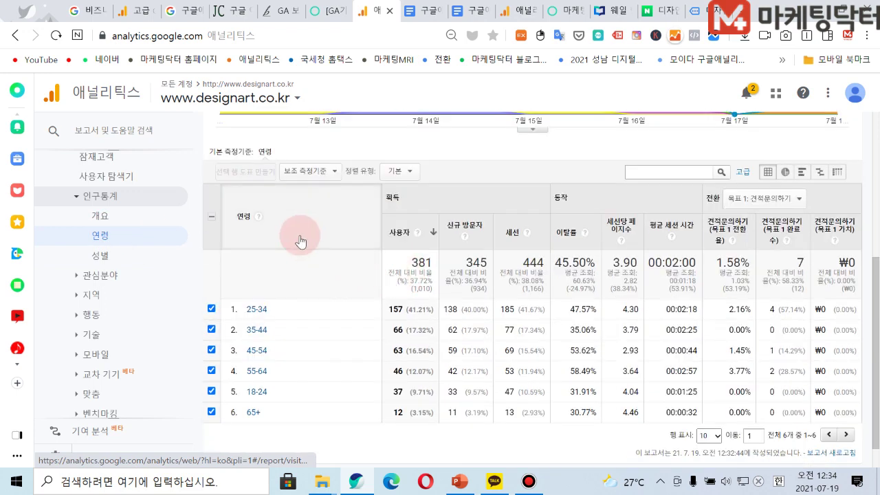
click(323, 171)
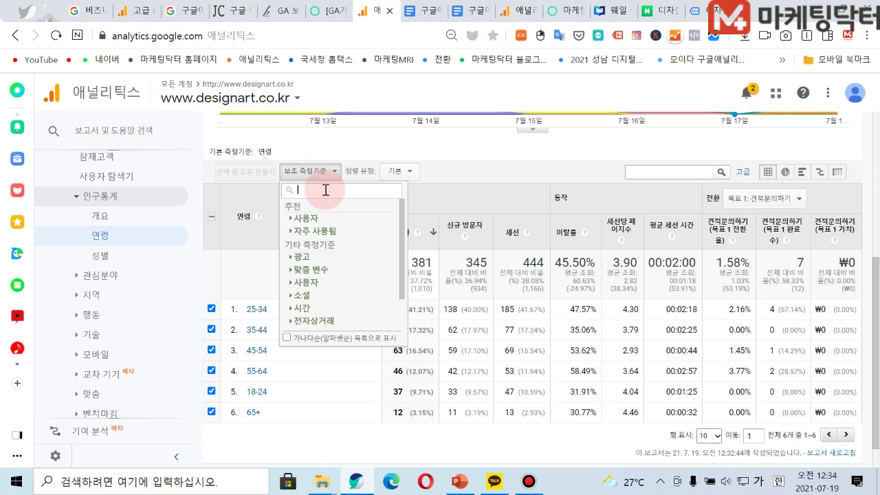
click(311, 220)
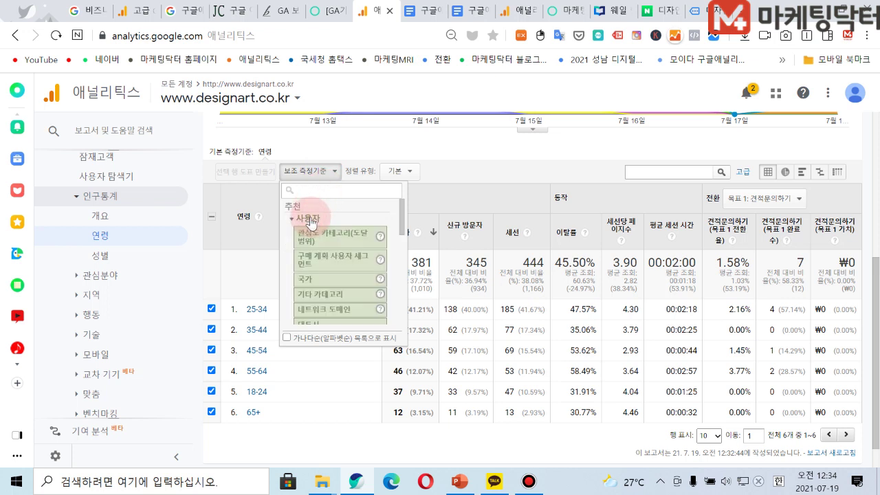
scroll(344, 234, down, 3)
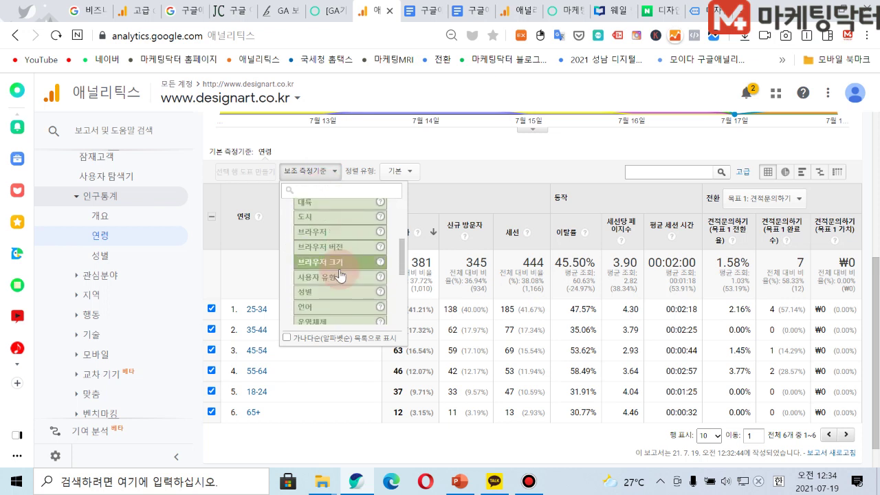
click(330, 290)
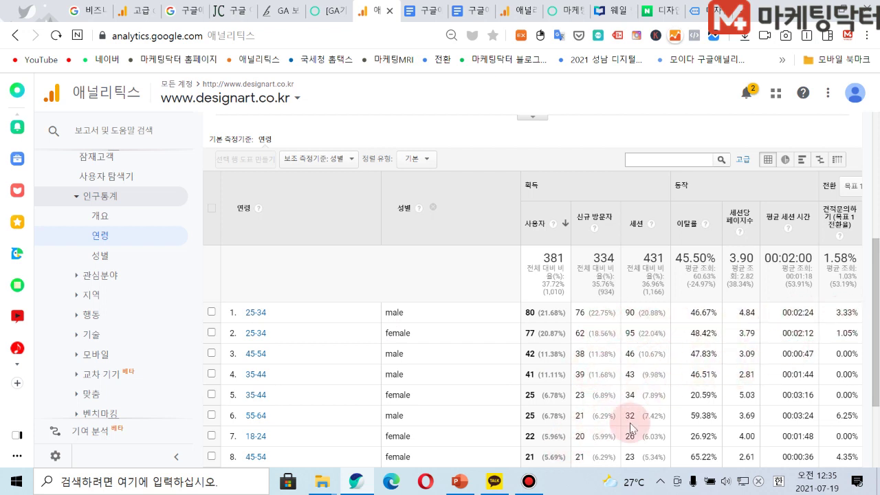
- Sort the age-by-gender table by 견적문의하기 목표 1 전환율 in descending order
scroll(857, 307, down, 1)
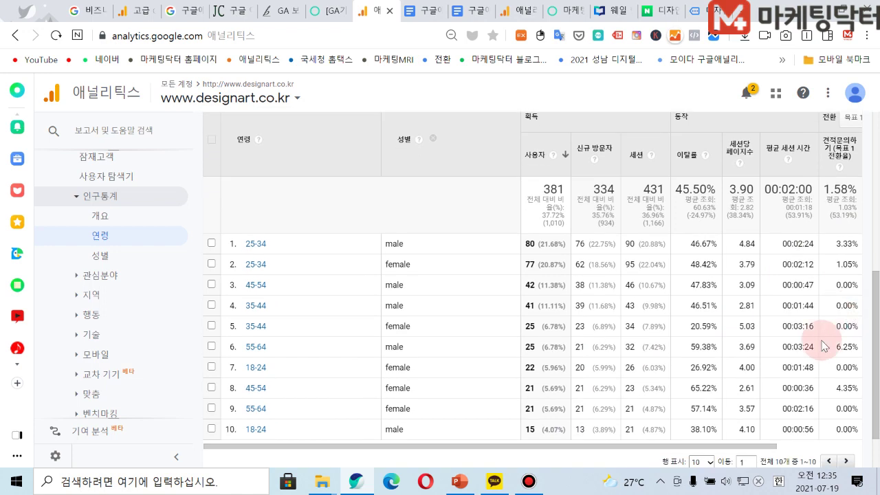
drag(739, 446, 786, 447)
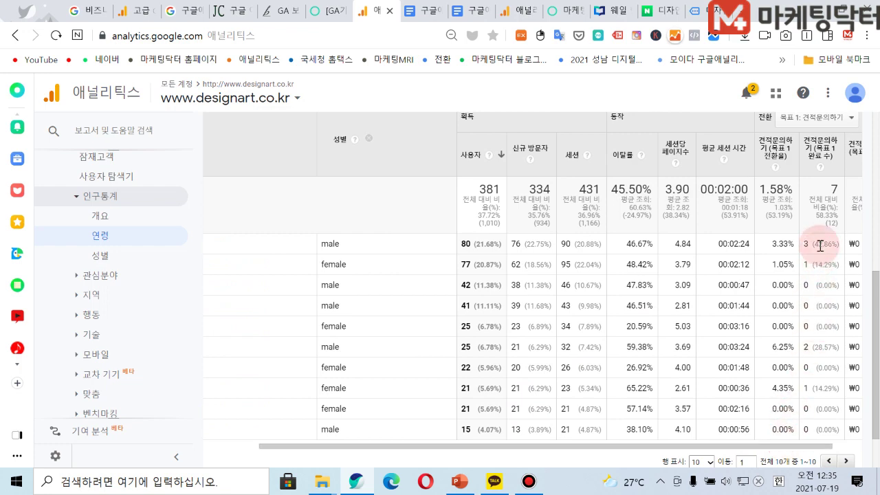
click(787, 147)
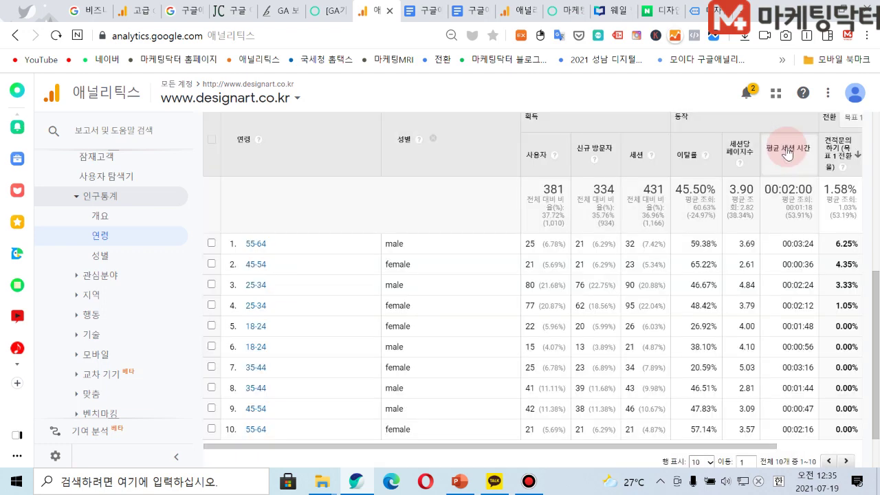
- Sort the age-by-gender table by 견적문의하기 목표 1 완료 수 in descending order
drag(745, 447, 769, 450)
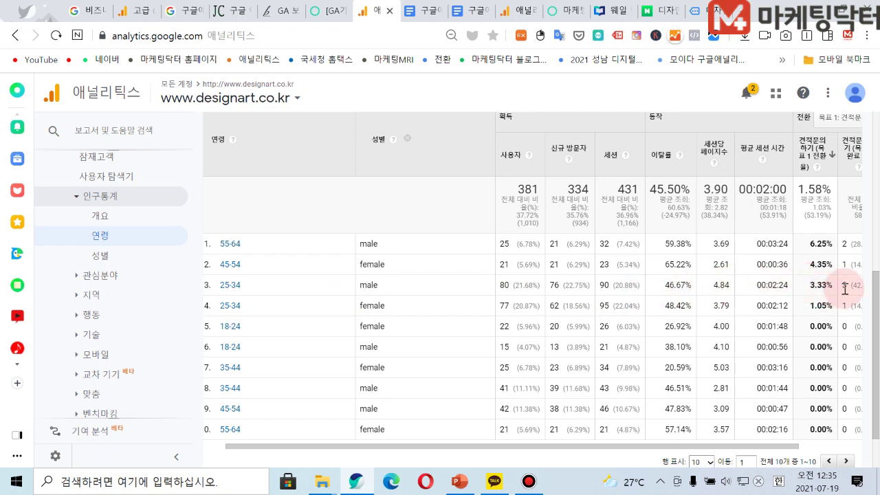
click(850, 150)
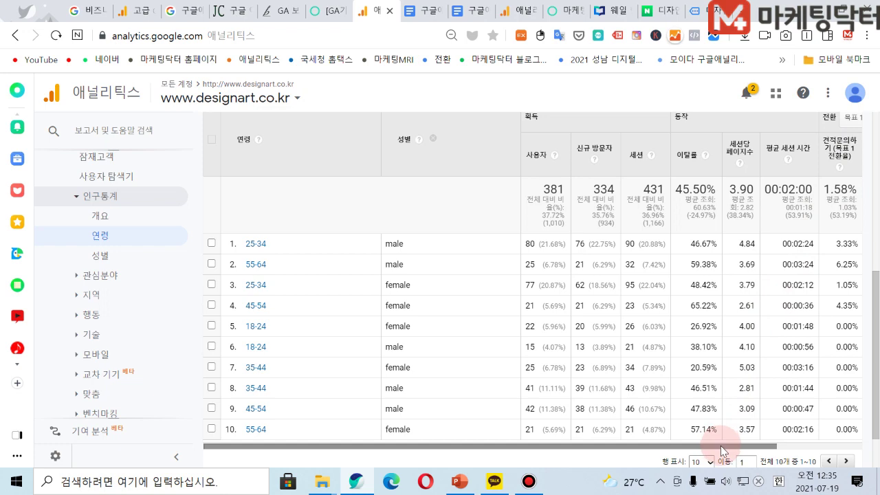
mouse_move(721, 448)
mouse_down()
mouse_move(783, 448)
mouse_move(727, 450)
mouse_up()
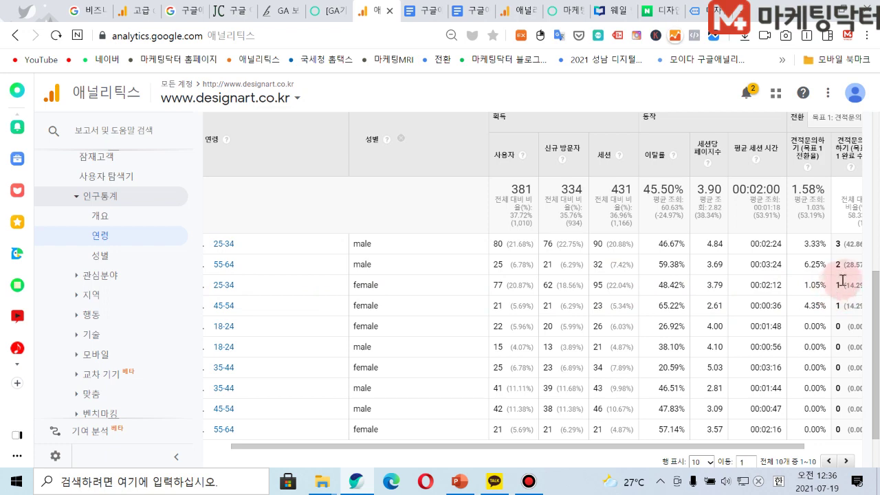
- Set the report's date range to 2021. 6. 1. - 2021. 7. 18. and apply it
scroll(777, 220, up, 5)
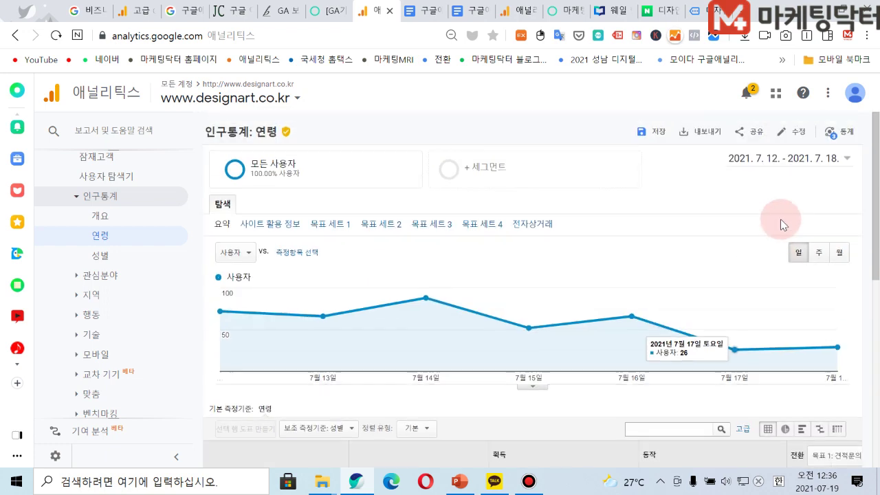
click(808, 164)
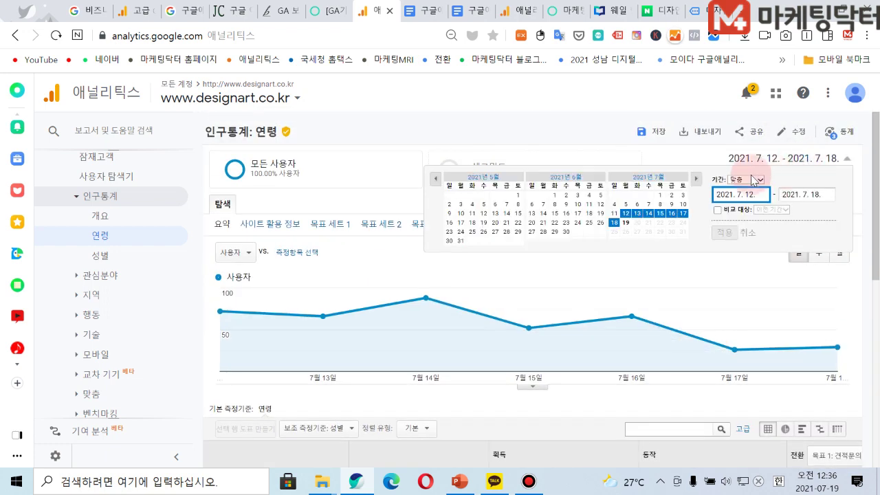
click(660, 196)
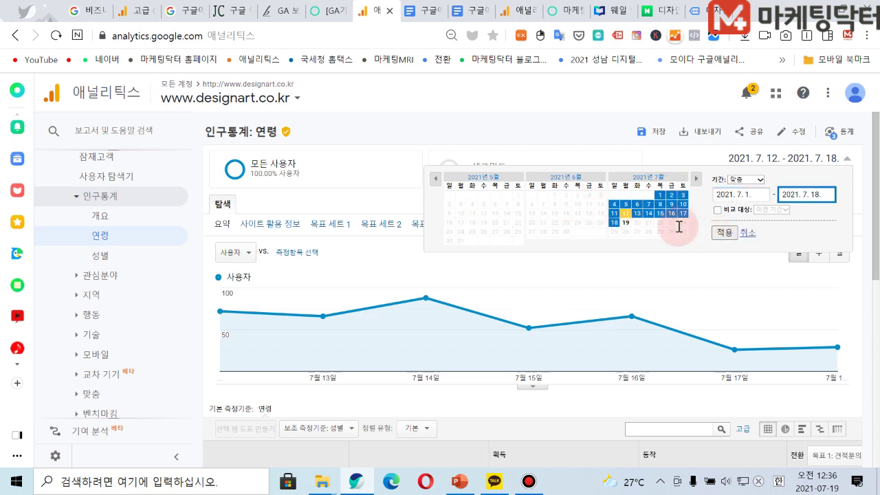
click(735, 196)
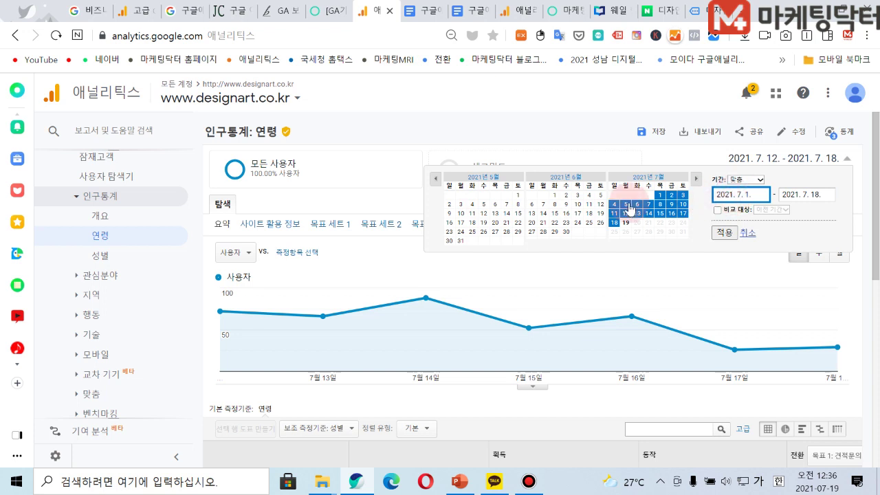
click(554, 199)
click(725, 231)
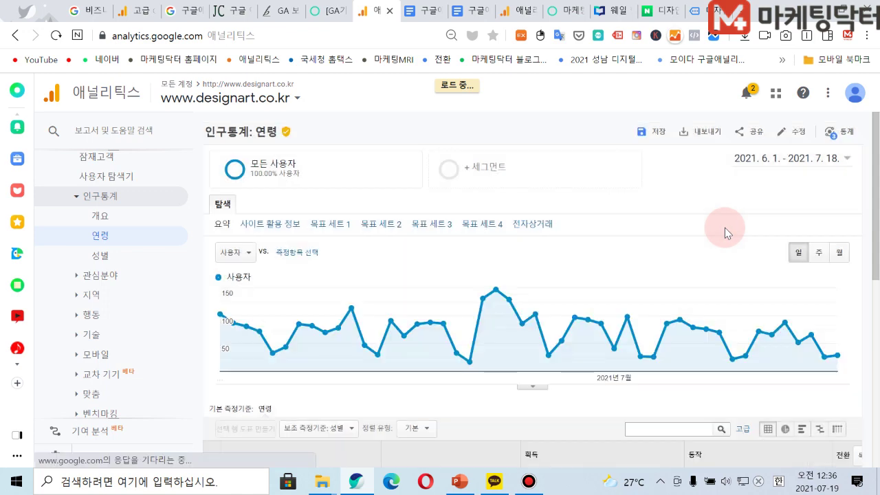
- Examine the age-by-gender table's 견적문의하기 목표 1 완료 수 in ascending and descending order, alongside the conversion rates
scroll(734, 233, down, 5)
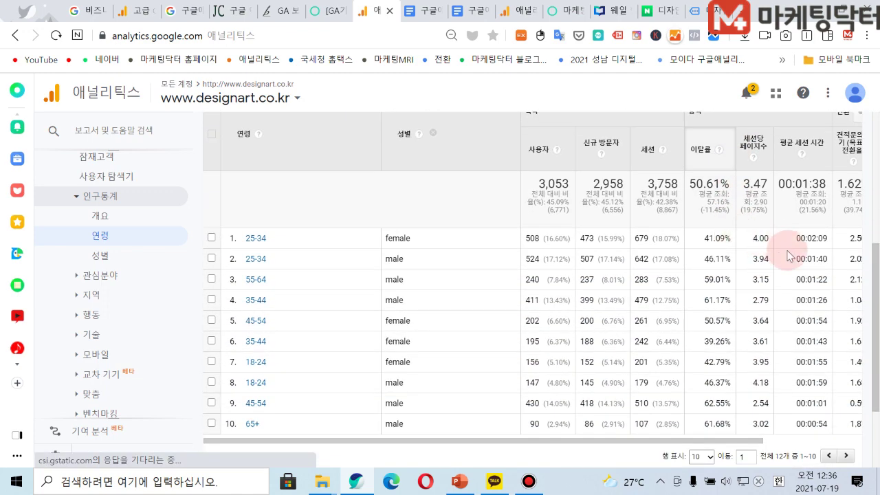
drag(675, 440, 740, 441)
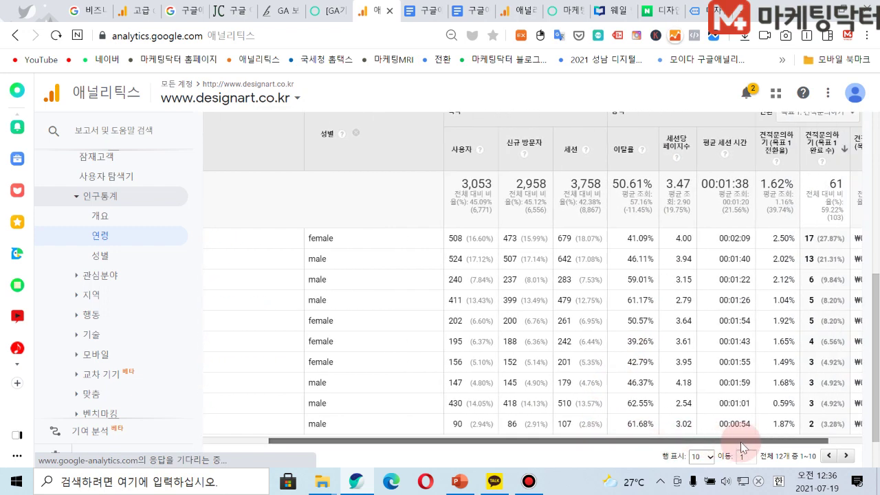
click(831, 148)
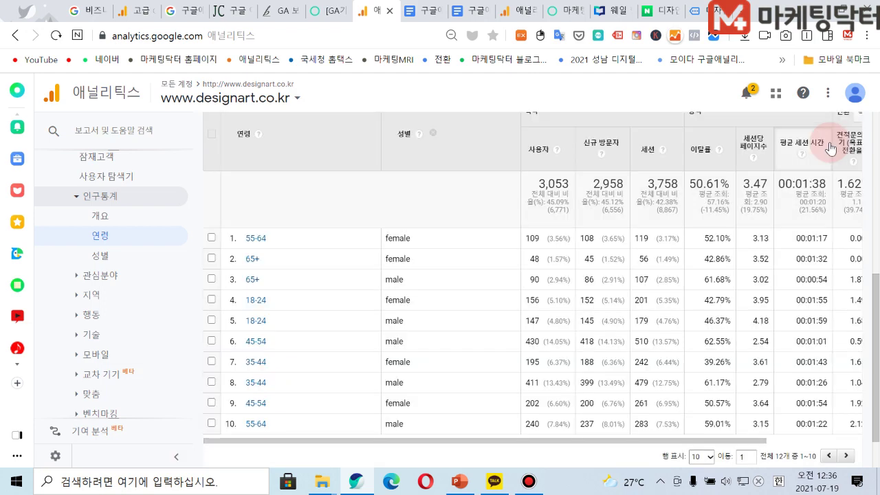
mouse_move(758, 443)
mouse_down()
mouse_move(848, 444)
mouse_move(838, 438)
mouse_up()
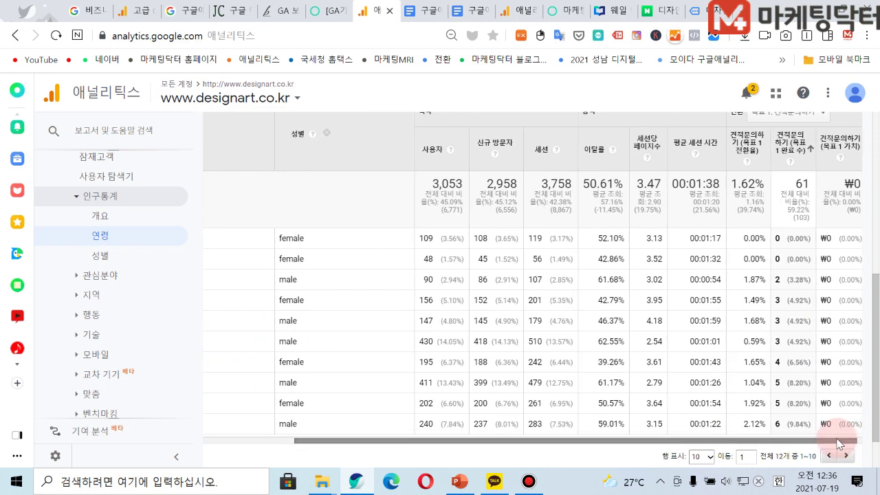
click(781, 317)
click(799, 149)
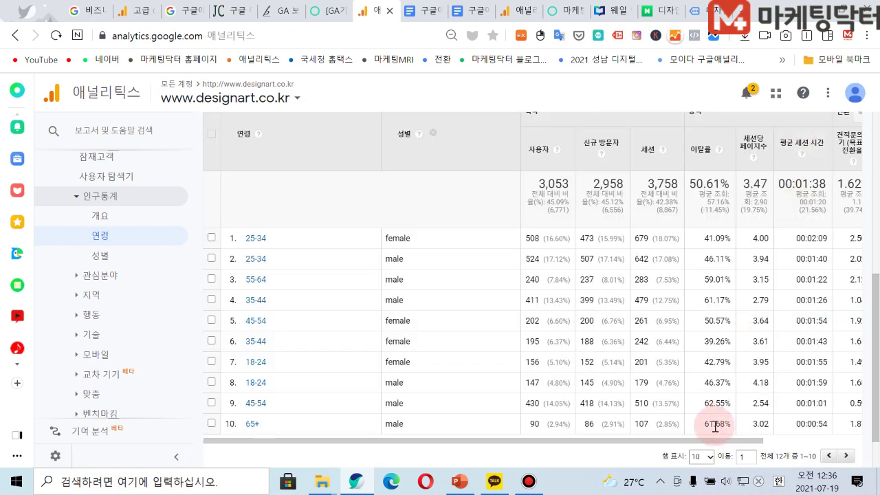
drag(704, 441, 793, 458)
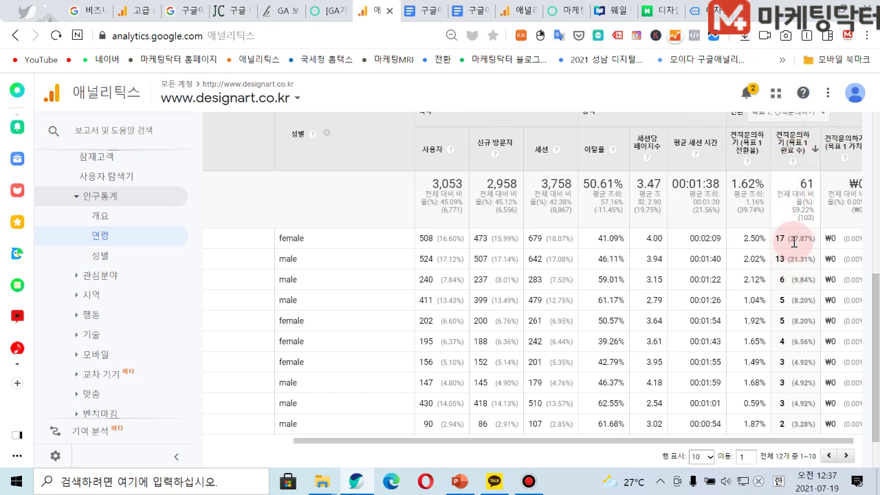
mouse_move(733, 440)
mouse_down()
mouse_move(651, 437)
mouse_move(730, 445)
mouse_up()
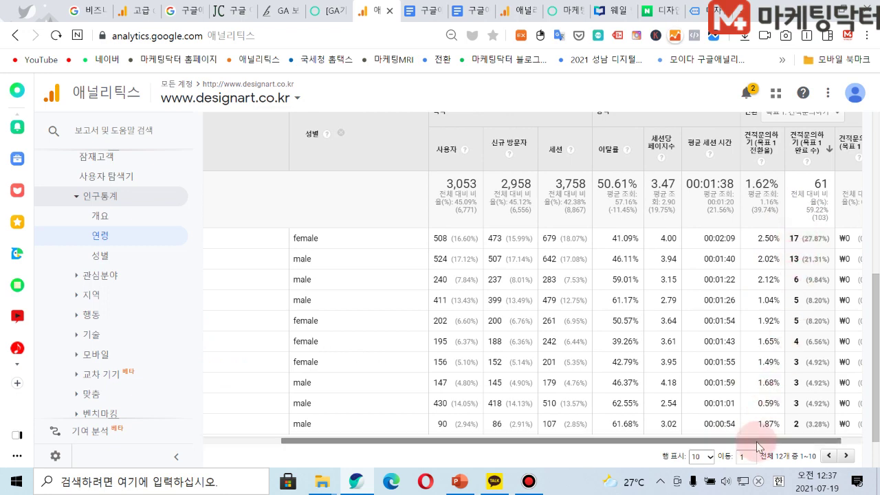
mouse_move(758, 444)
mouse_down()
mouse_move(669, 440)
mouse_move(758, 440)
mouse_up()
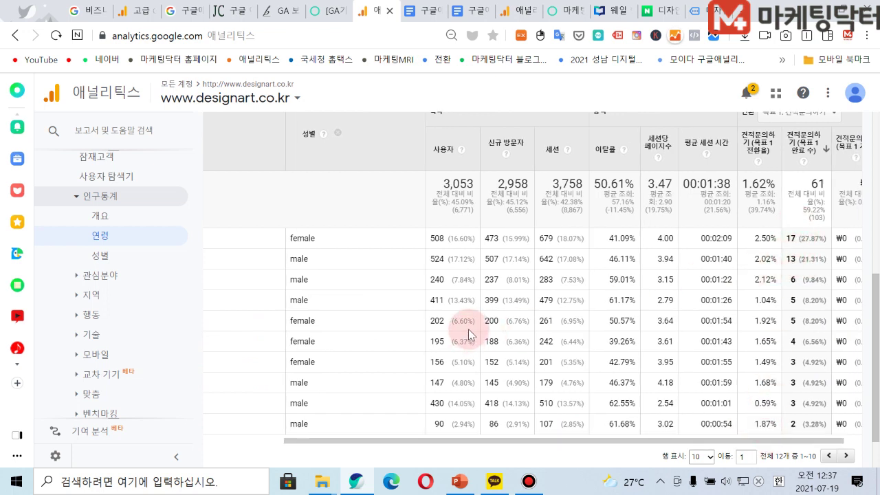
- Open the 관심분야 개요 report and view the options available for its 주요 측정항목
click(108, 279)
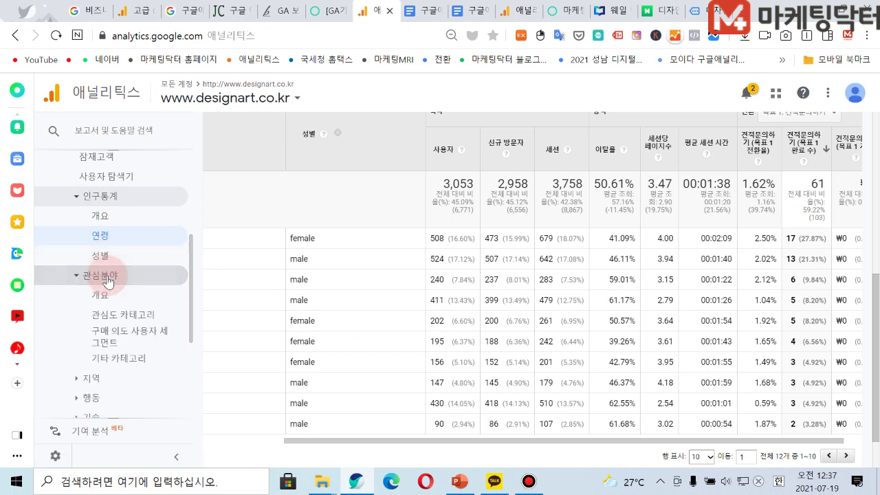
click(101, 296)
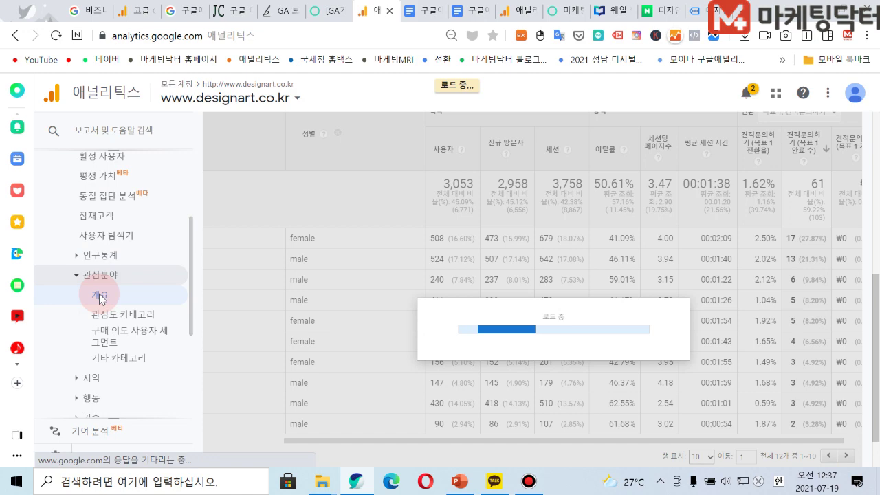
scroll(389, 210, up, 3)
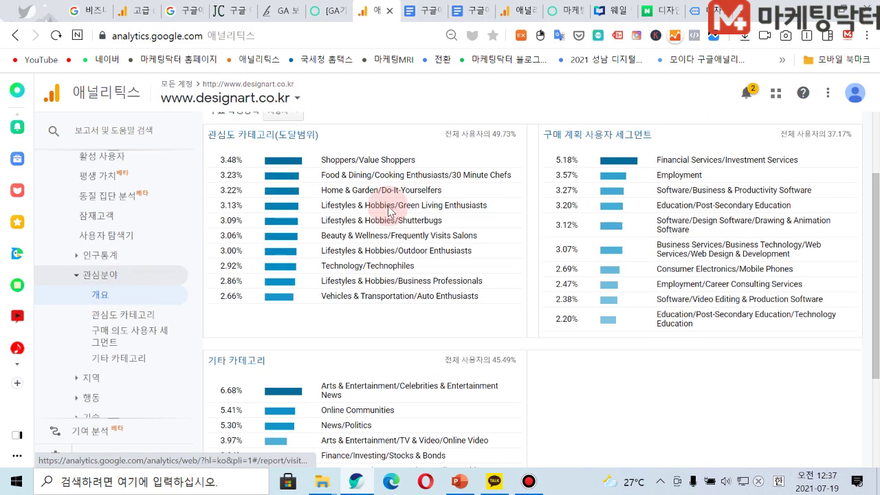
scroll(388, 207, up, 2)
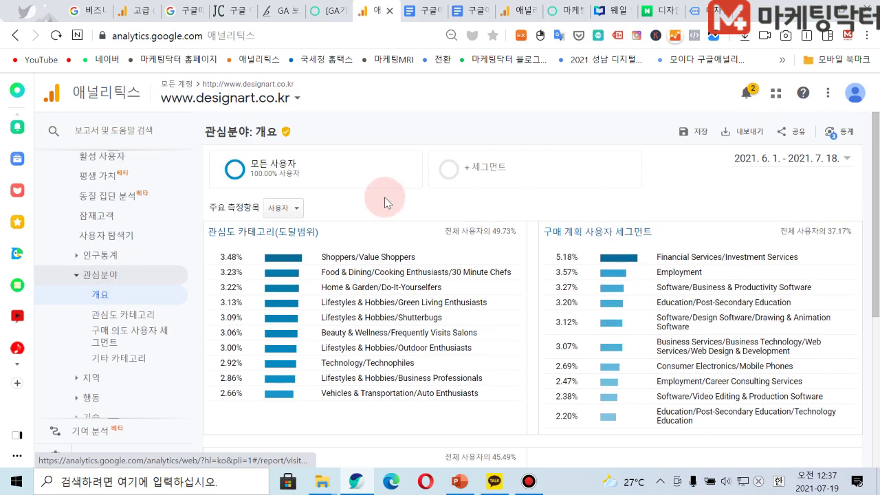
scroll(385, 202, down, 1)
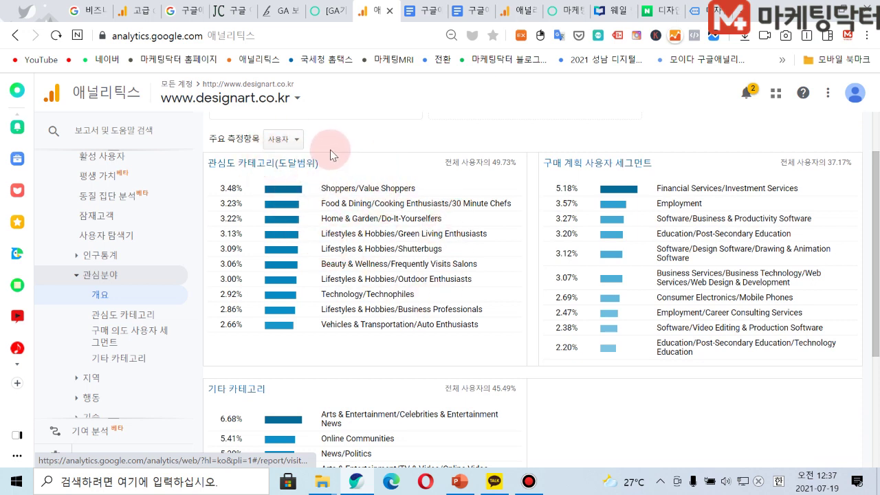
click(282, 141)
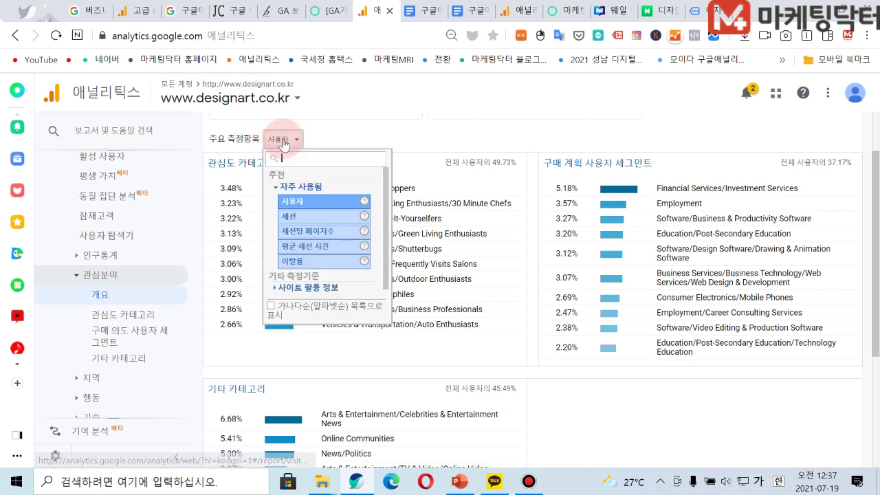
click(351, 134)
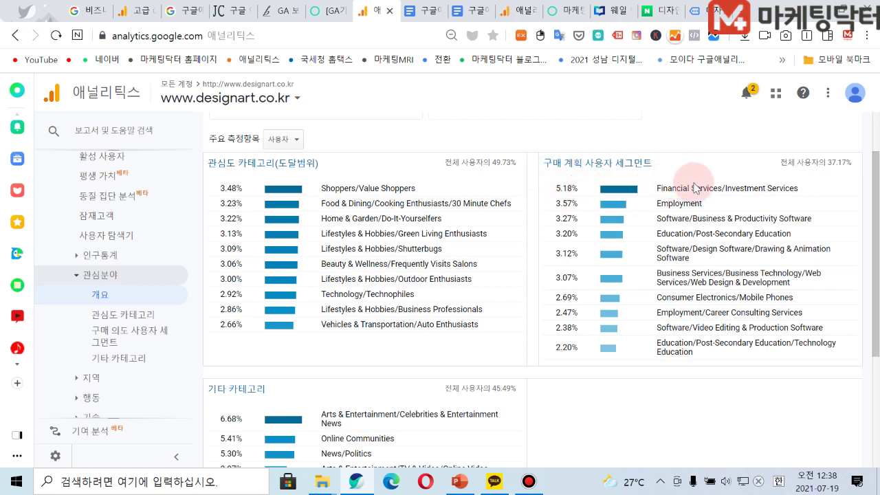
- Examine the 구매 계획 사용자 세그먼트 and 기타 카테고리 lists in the interests overview
drag(659, 187, 809, 194)
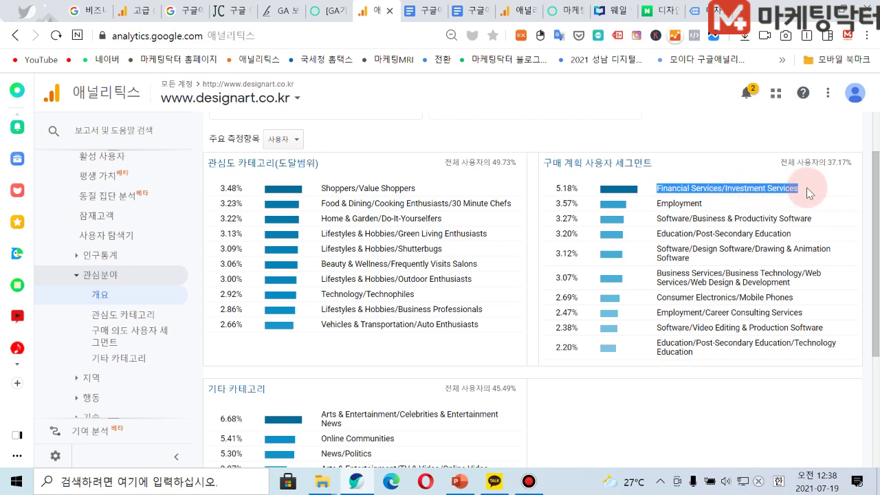
click(784, 191)
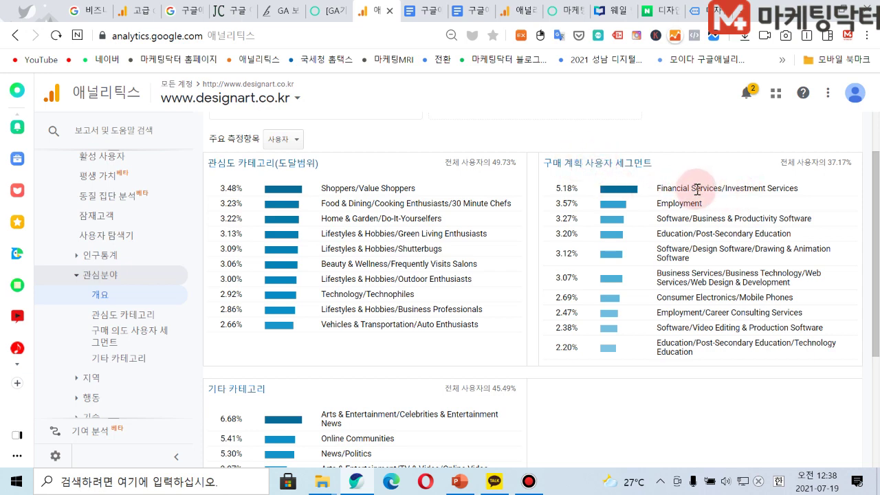
scroll(480, 232, down, 2)
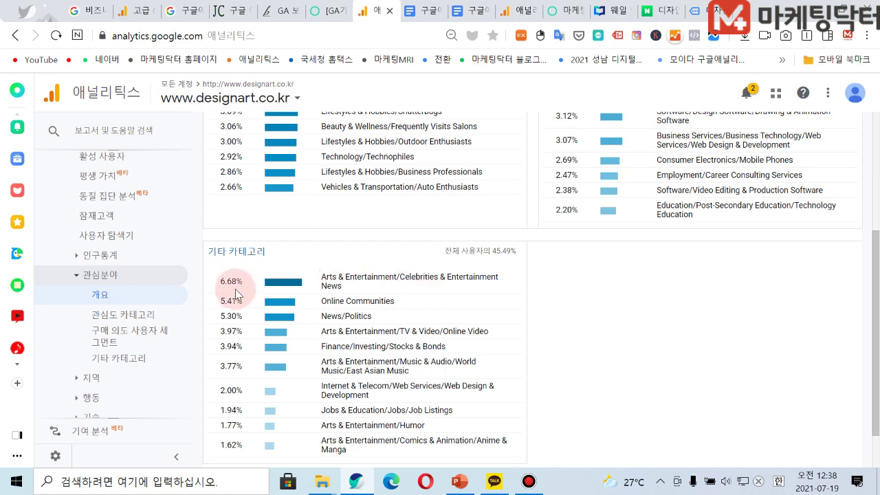
scroll(302, 256, up, 2)
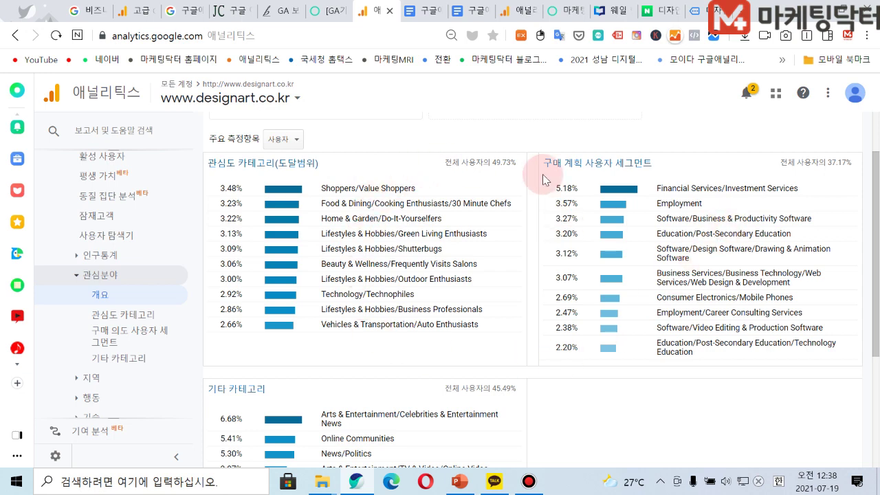
- Open the 관심도 카테고리 report and sort its table by 견적문의하기 목표 1 완료 수 in descending order
click(138, 316)
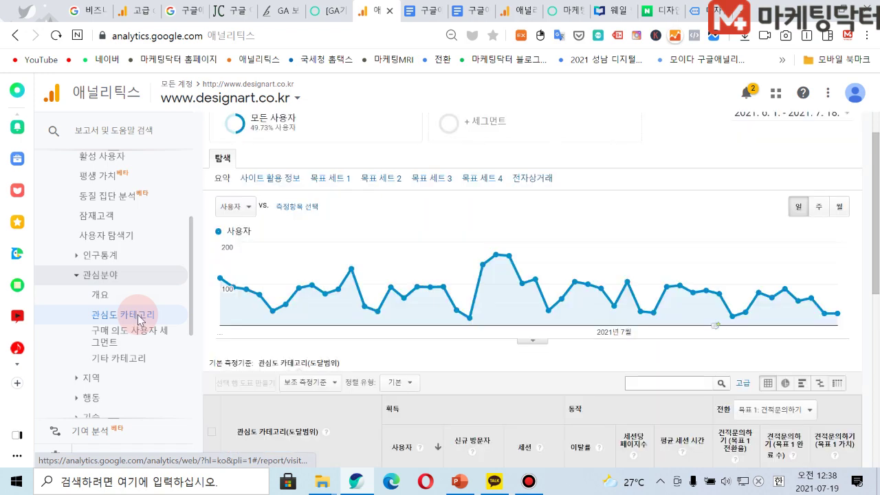
scroll(590, 241, down, 3)
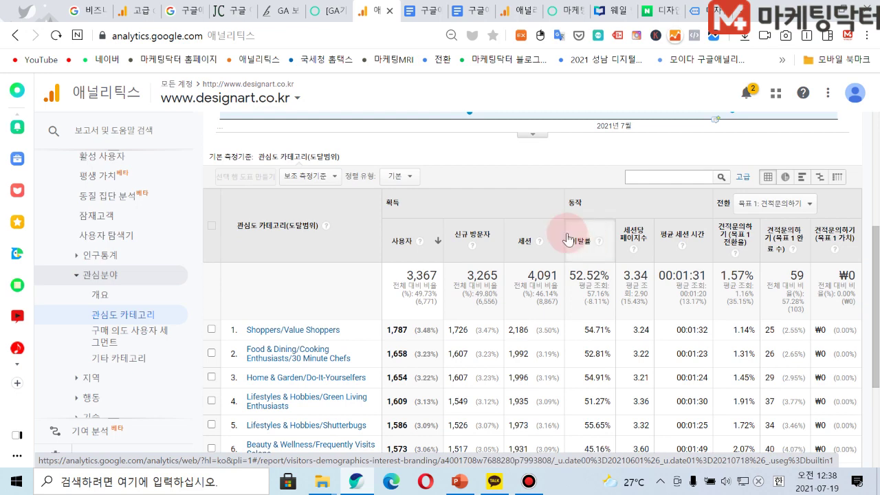
scroll(568, 238, down, 2)
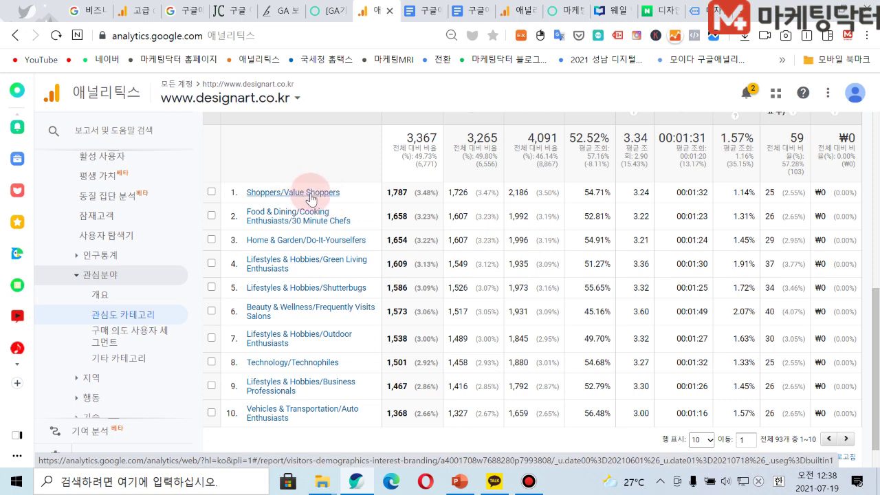
scroll(502, 234, up, 1)
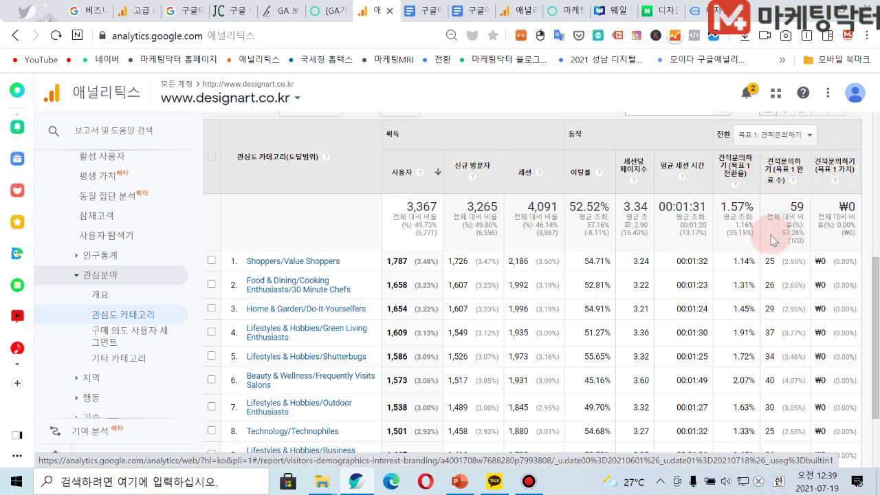
click(786, 170)
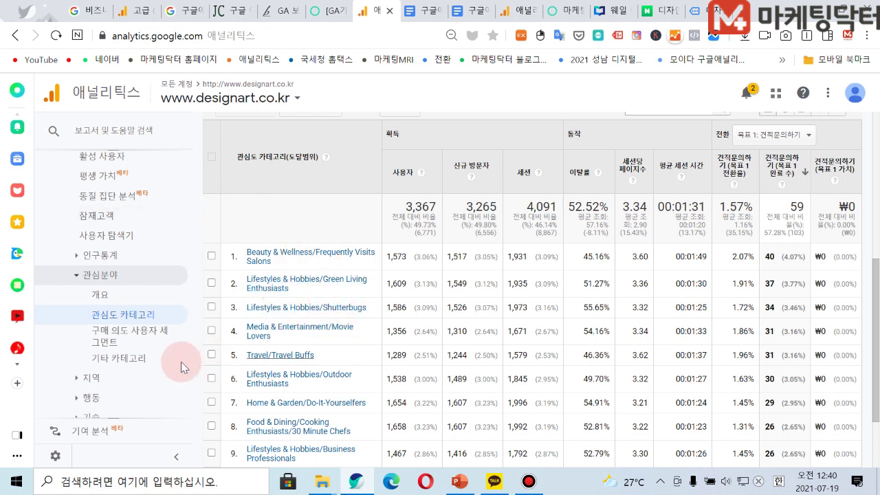
- Open the 구매 의도 사용자 세그먼트 report and sort its segments by 견적문의하기 목표 1 완료 수 in descending order
click(133, 340)
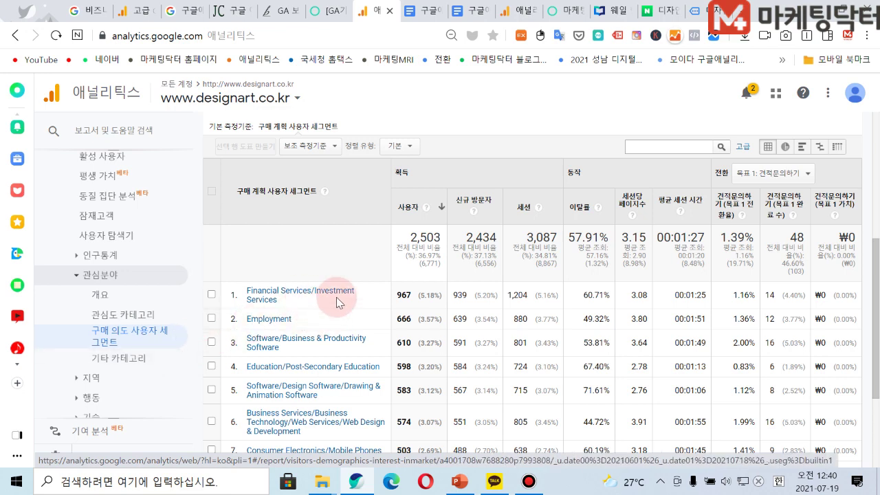
click(794, 200)
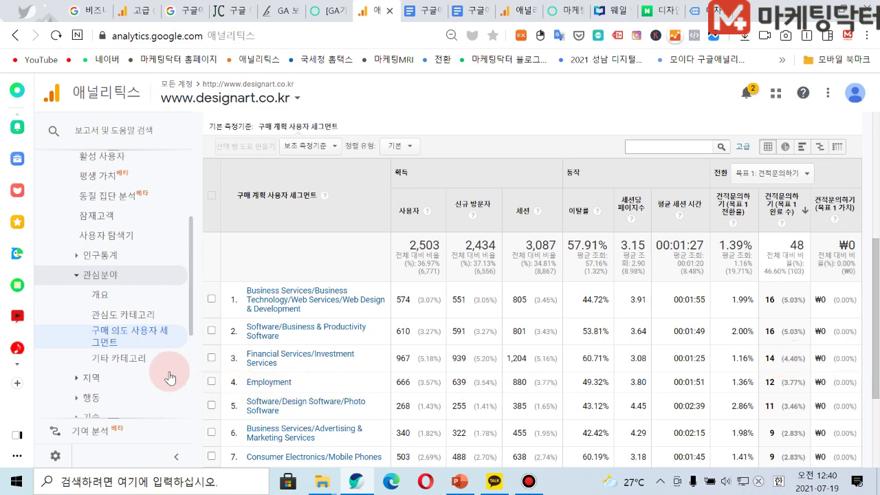
- Open the 기타 카테고리 report under 관심분야 and examine its category table
click(133, 359)
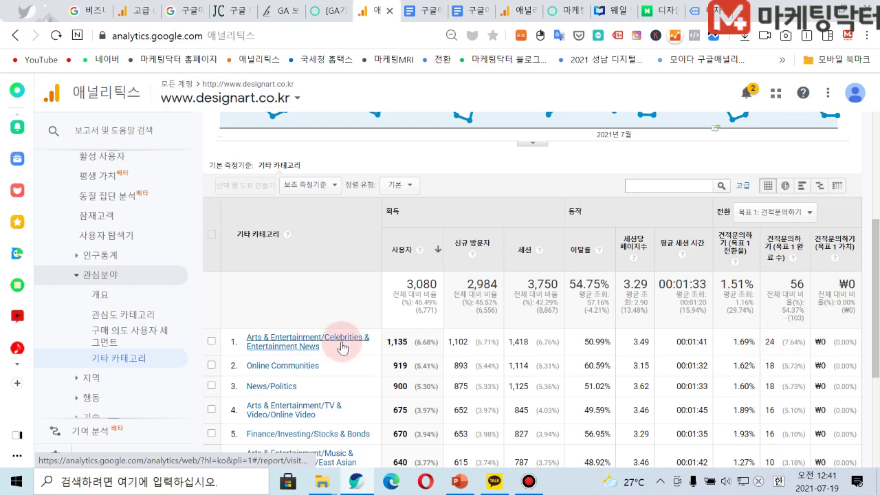
scroll(309, 349, down, 1)
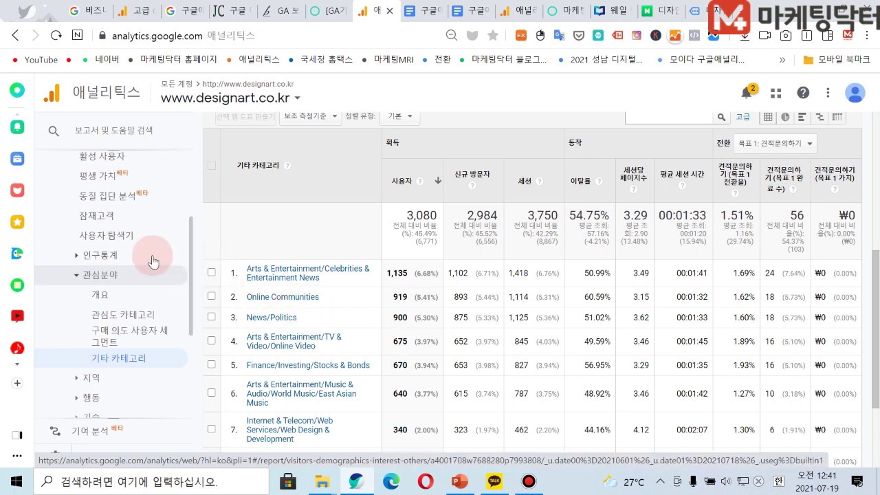
scroll(141, 280, down, 1)
- Open the 언어 report under 지역 to examine visitors by language
scroll(131, 278, down, 3)
click(88, 244)
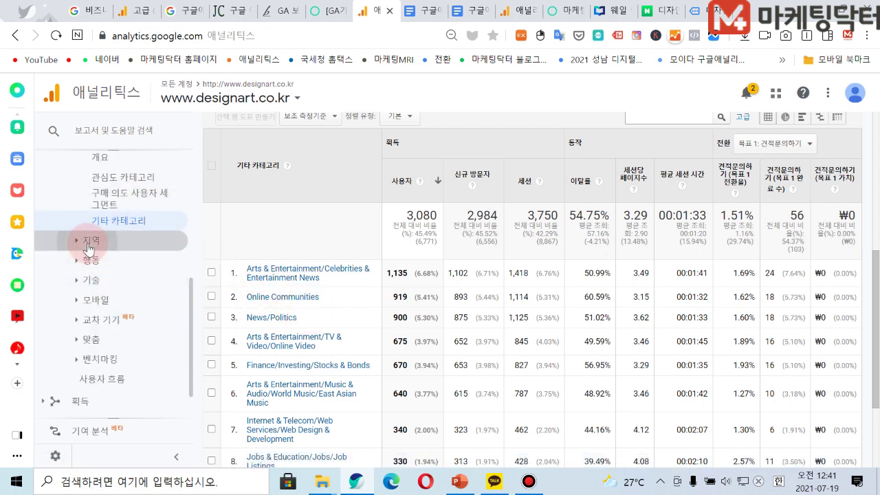
click(99, 260)
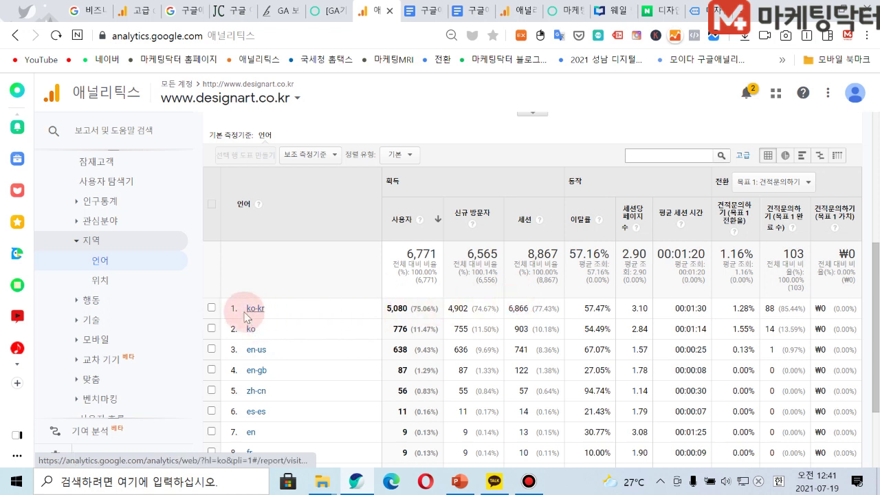
- Open the 위치 report under 지역 and examine its table of countries
click(102, 279)
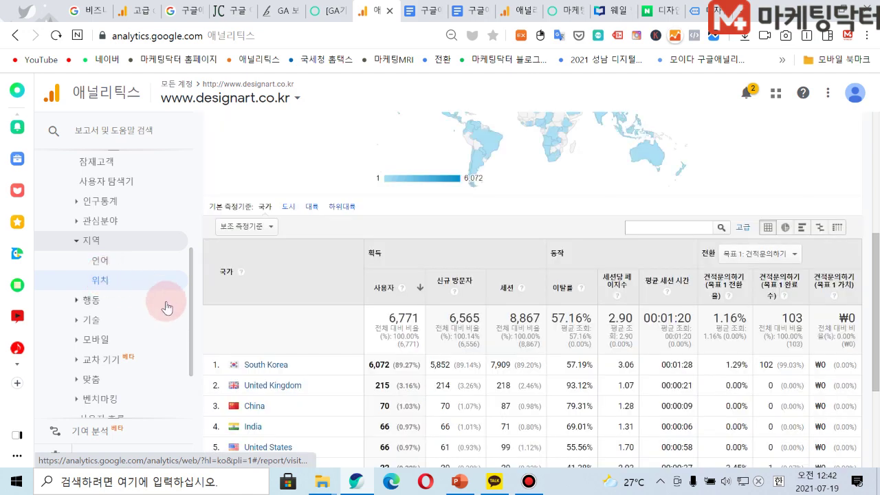
scroll(316, 227, down, 1)
scroll(329, 240, down, 1)
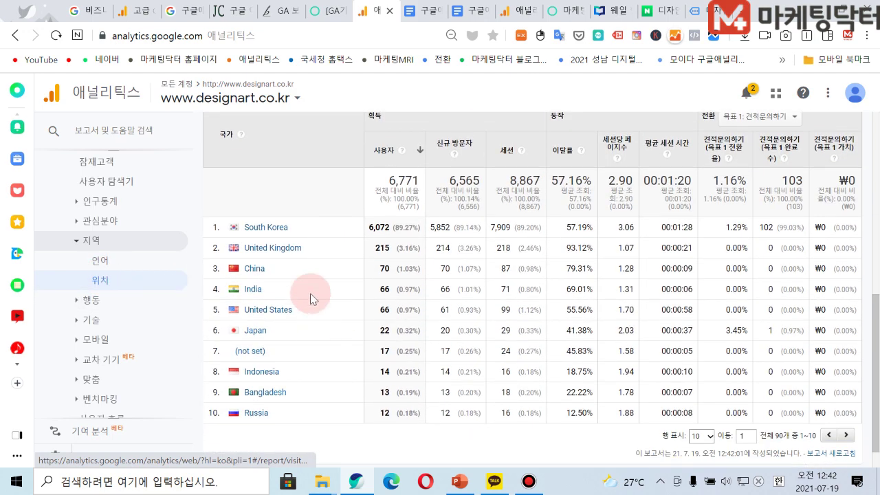
scroll(314, 278, up, 2)
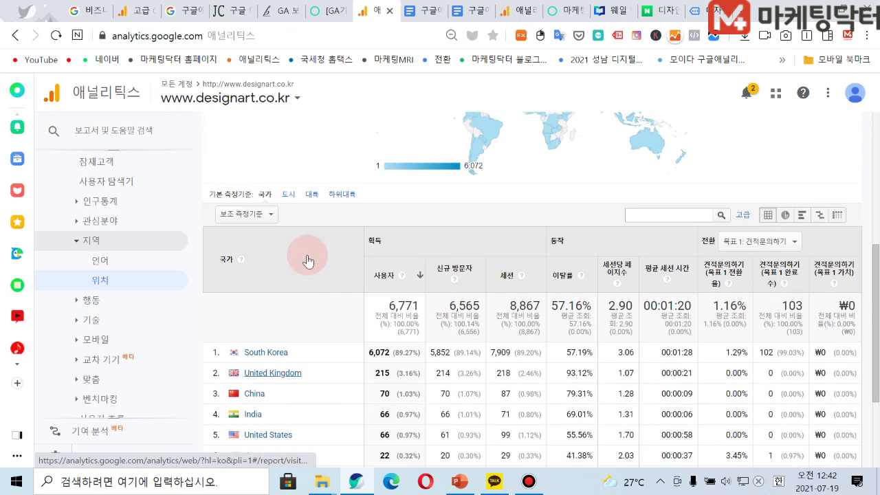
- Switch the location report's primary dimension to 도시 and examine the city table
click(287, 206)
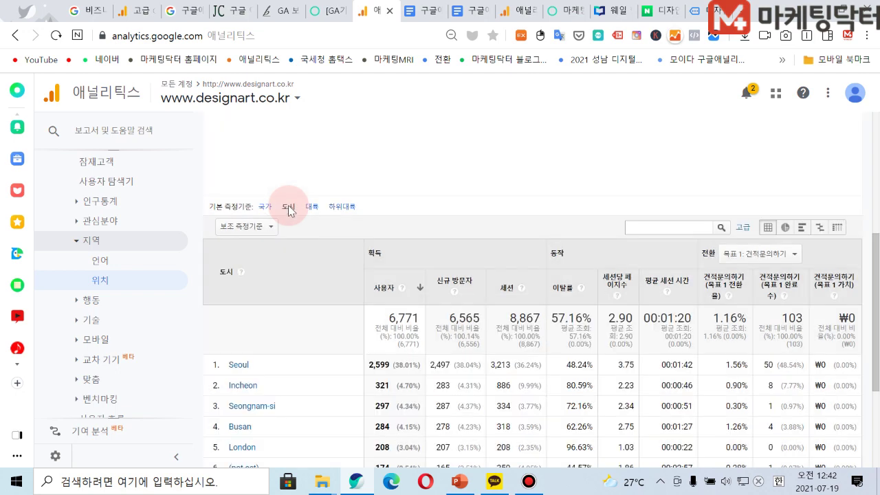
scroll(339, 268, down, 1)
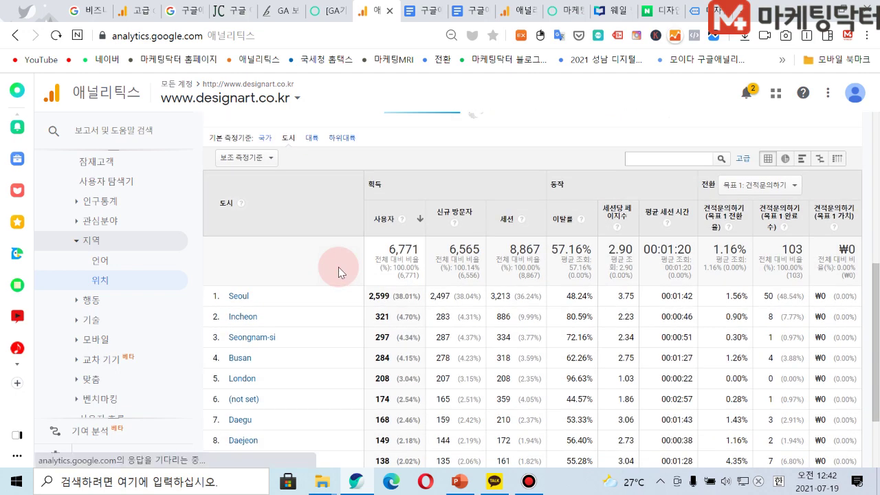
scroll(323, 266, down, 1)
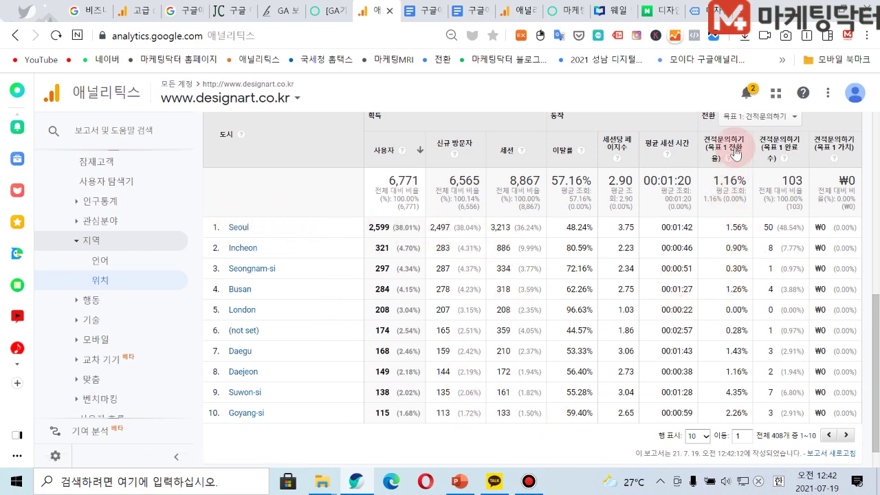
- Sort the cities in descending order by 견적문의하기 목표 1 완료 수, and again by 목표 1 전환율
click(794, 150)
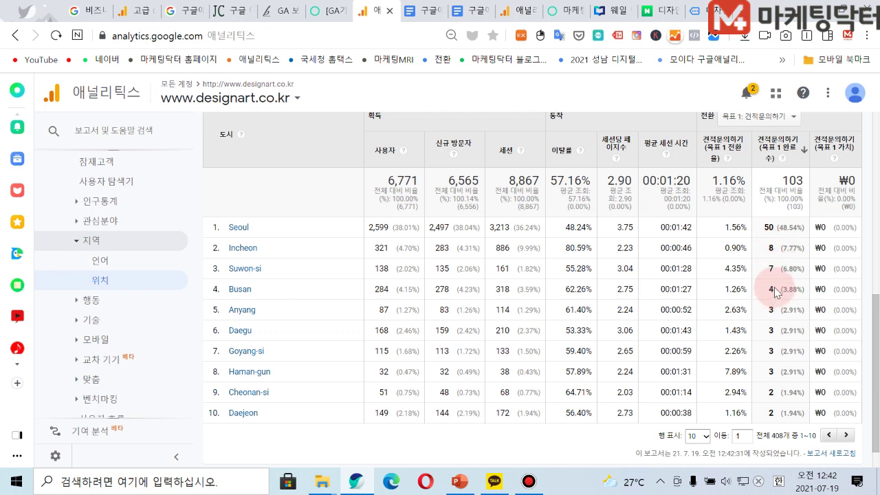
click(725, 145)
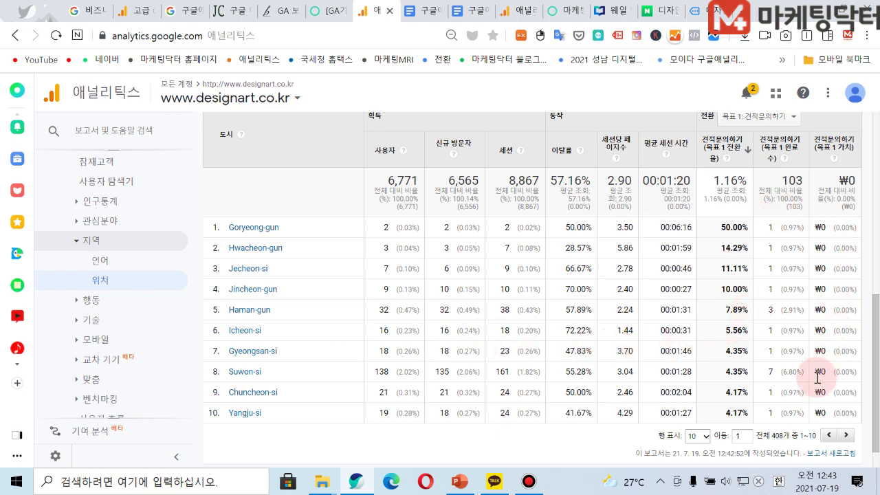
scroll(467, 262, up, 2)
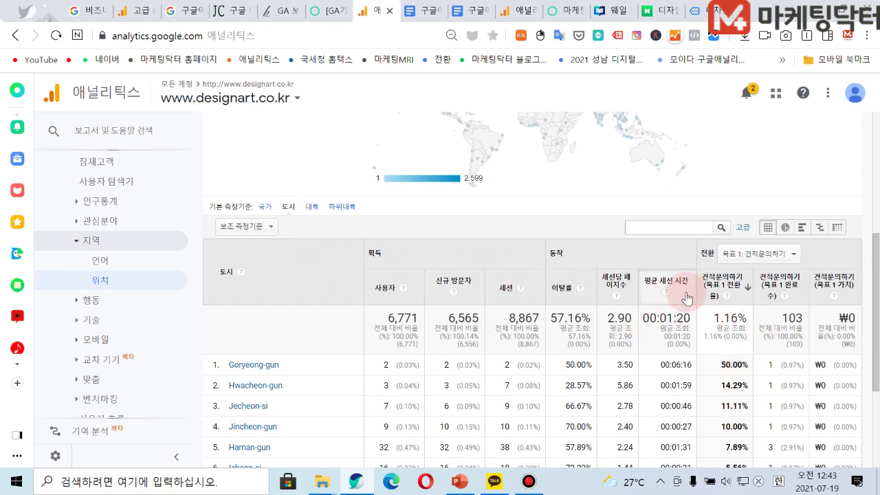
- View the 신규 방문 vs. 재방문 report and the 방문 빈도 및 최근 구매일 report under 행동
click(86, 302)
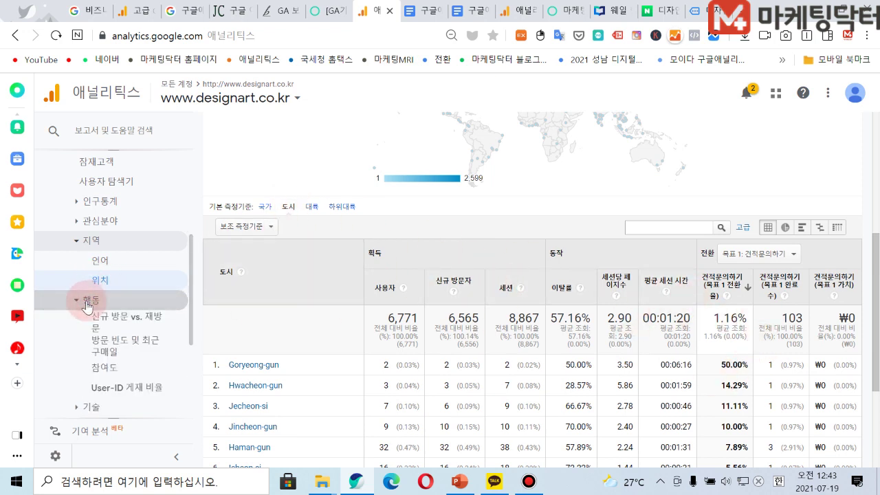
click(117, 328)
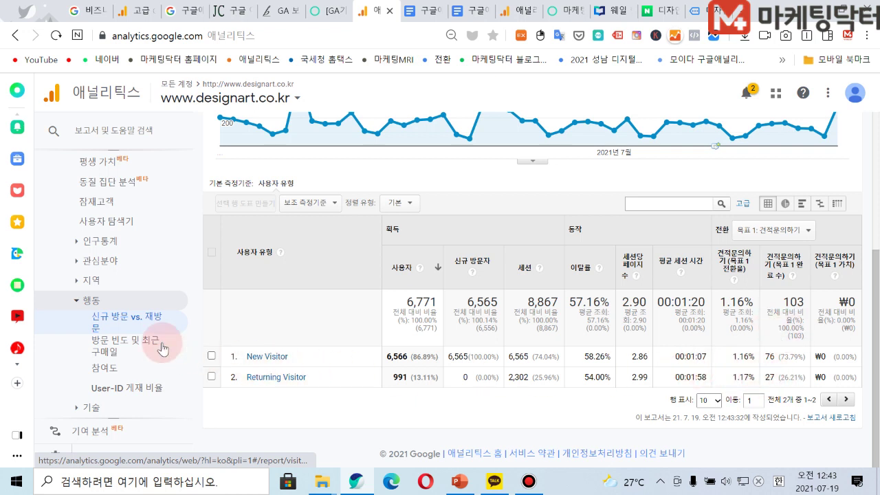
click(137, 343)
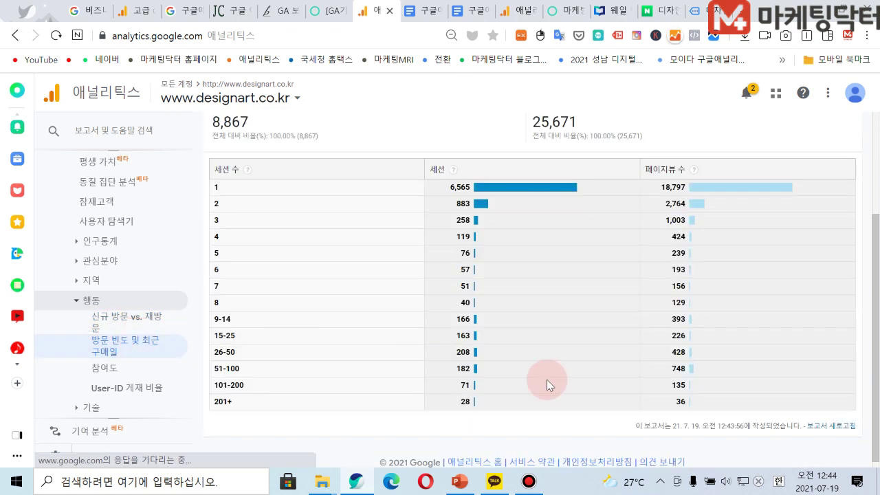
scroll(540, 305, up, 2)
scroll(540, 298, down, 2)
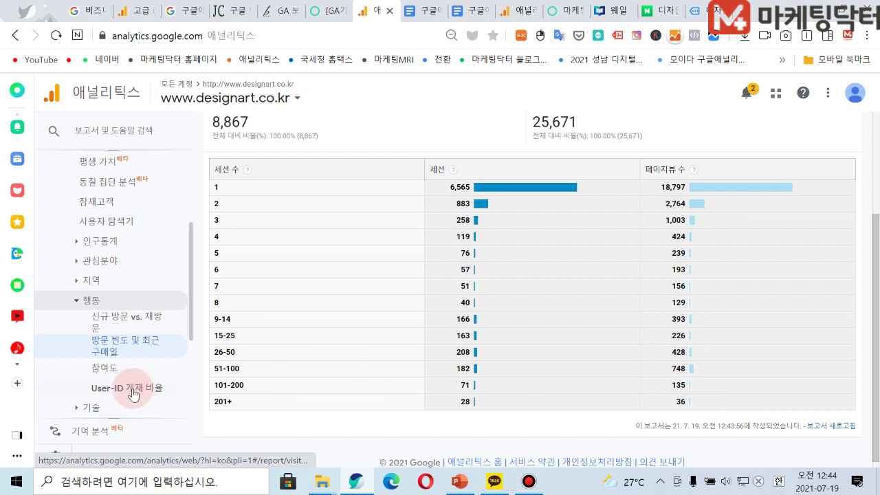
- Open the 브라우저 및 운영체제 report under 기술 and examine its browser table
scroll(124, 354, down, 2)
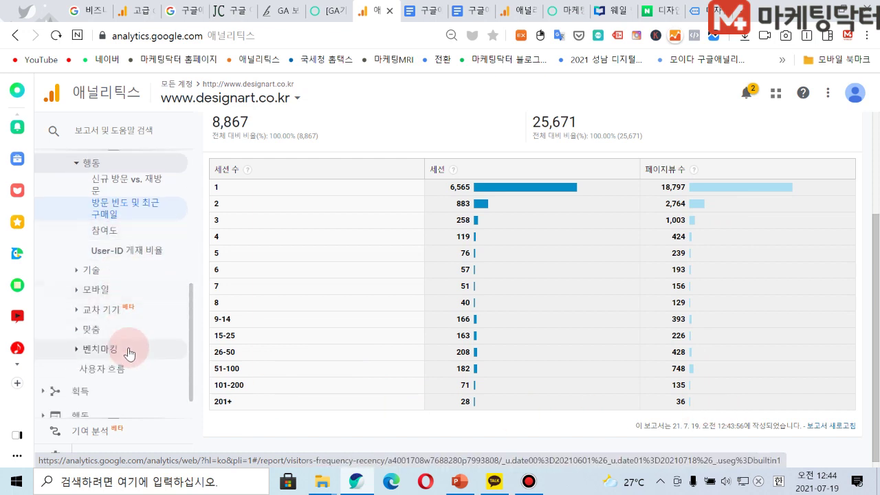
click(99, 274)
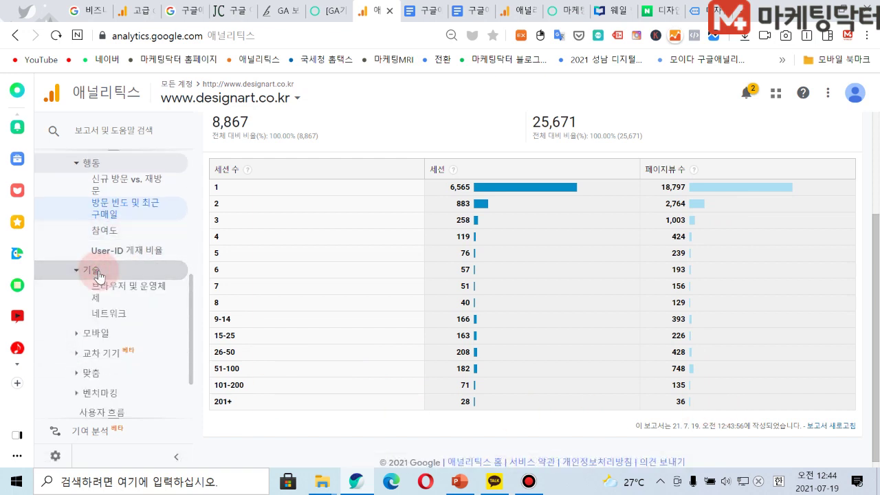
click(115, 289)
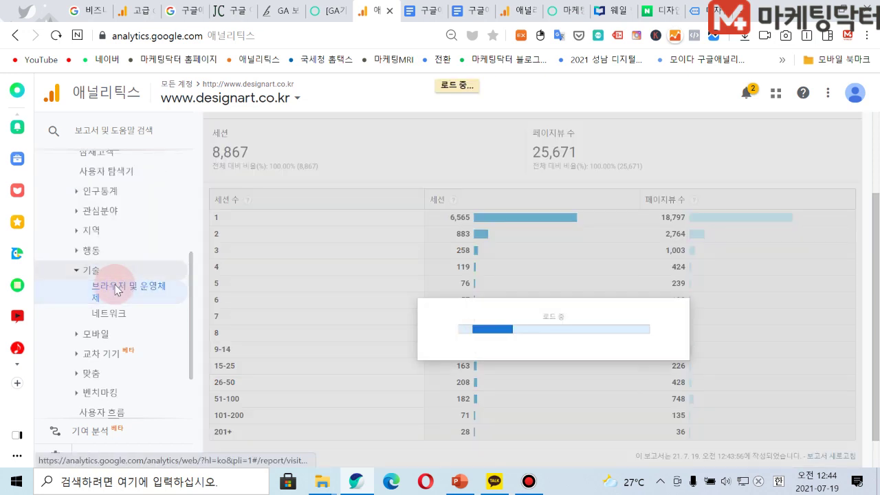
scroll(520, 269, down, 1)
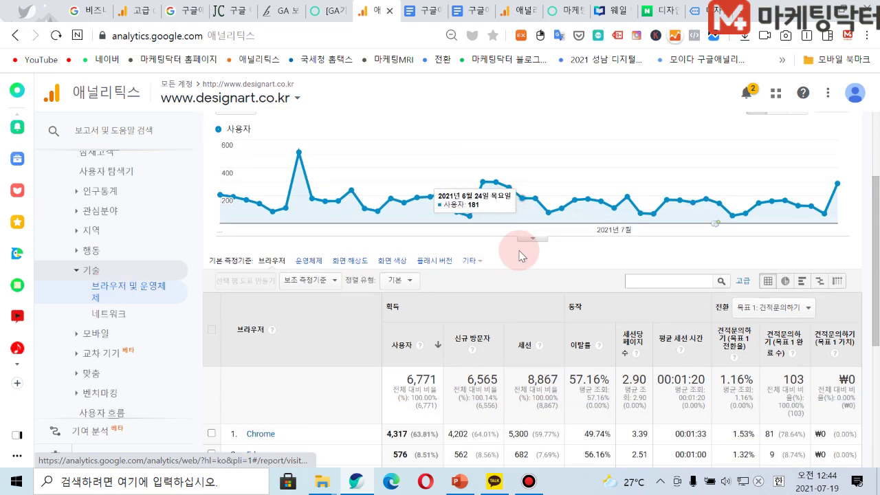
scroll(520, 256, down, 3)
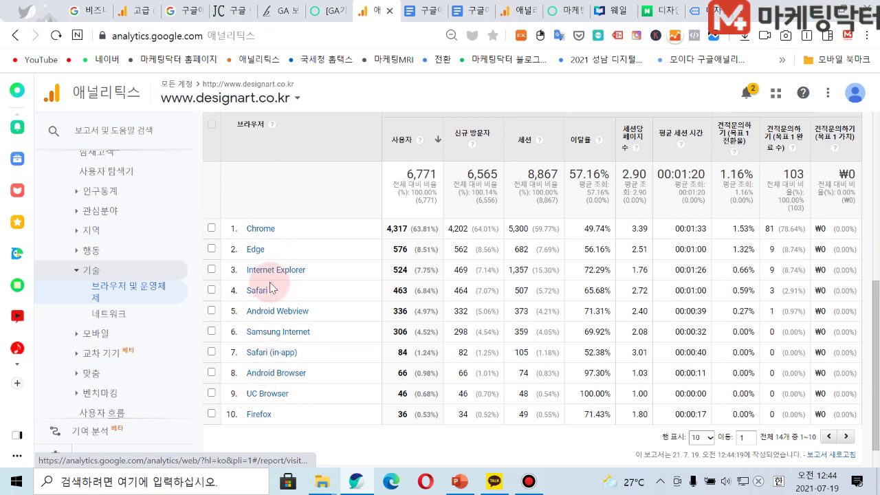
- Open the 개요 report under 모바일 to compare goal conversions by device category
click(103, 336)
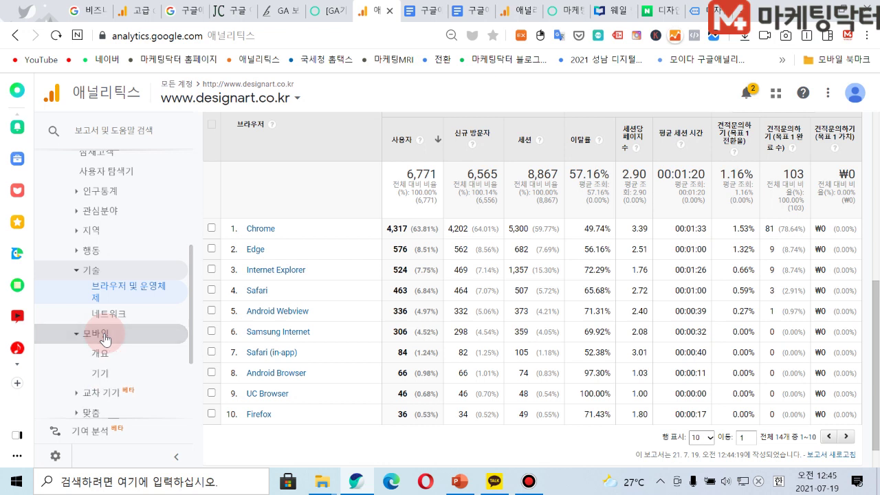
scroll(107, 302, down, 2)
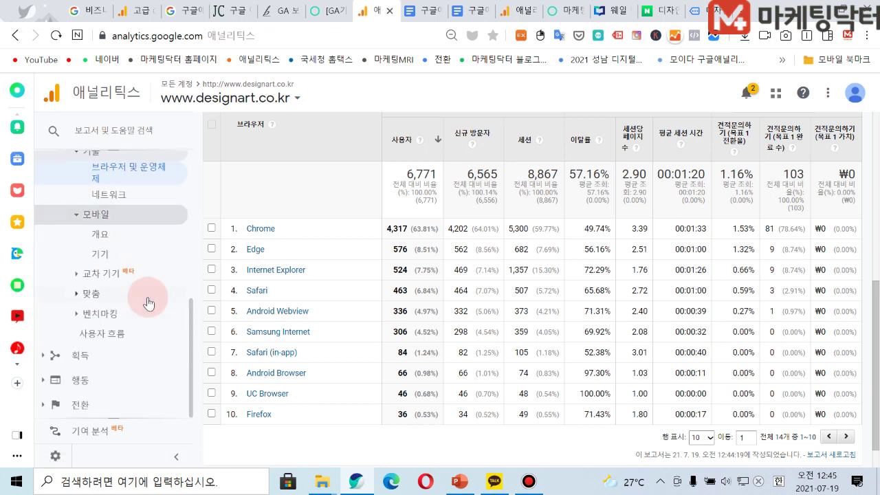
click(112, 237)
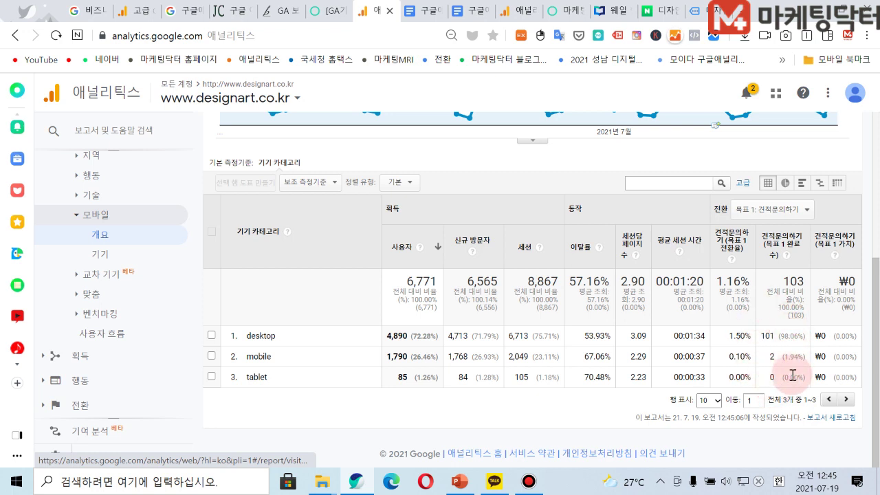
- Open the 기기 report under 모바일 and examine the 견적문의하기 conversions of the listed device models
click(102, 256)
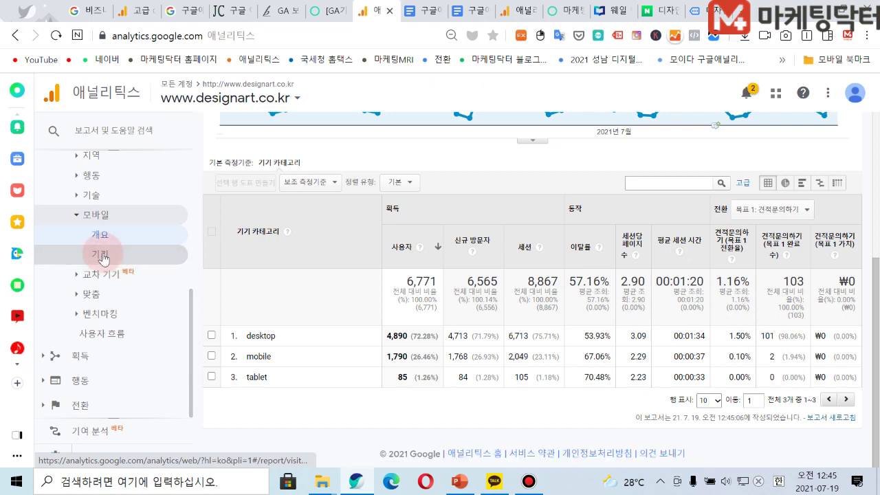
click(102, 256)
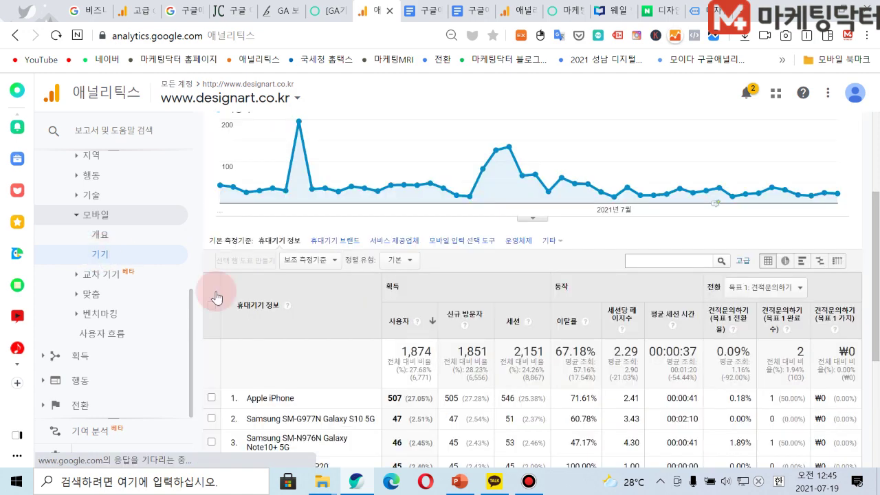
scroll(466, 262, down, 2)
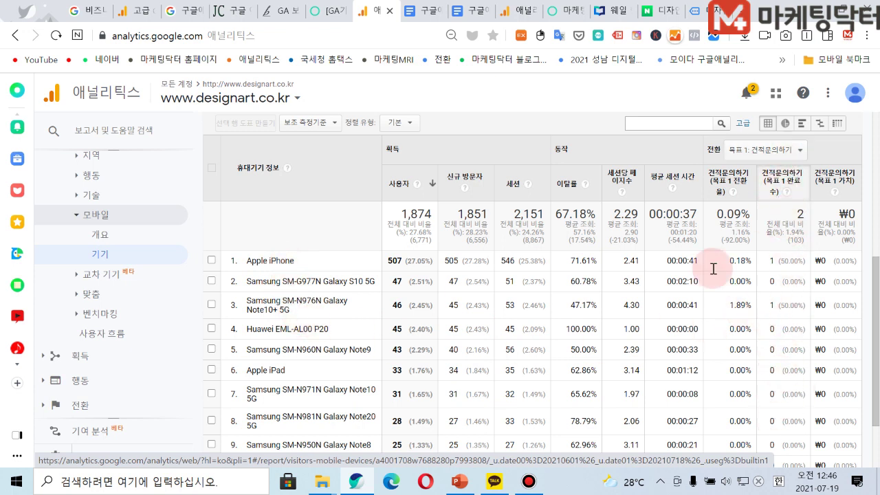
scroll(309, 344, down, 1)
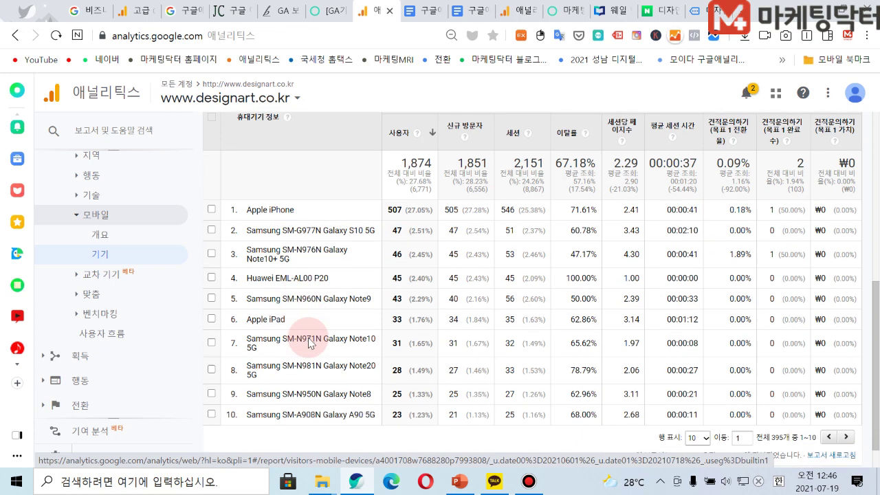
scroll(777, 354, up, 2)
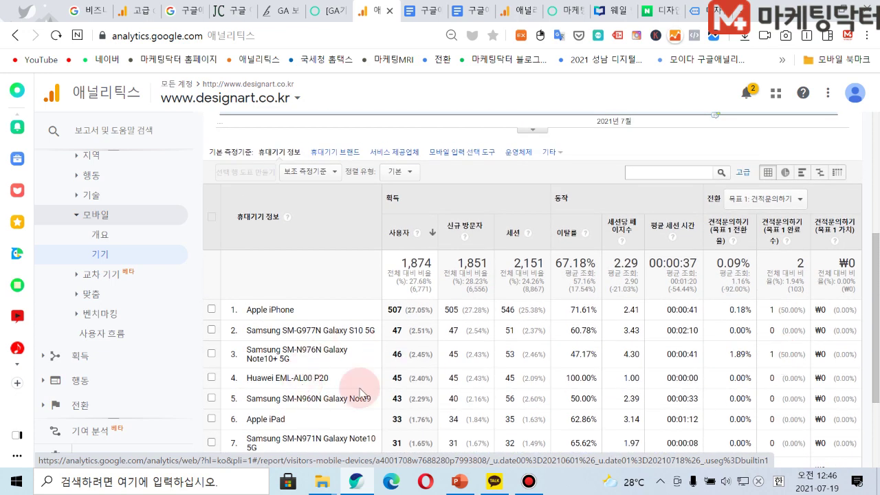
scroll(338, 306, up, 1)
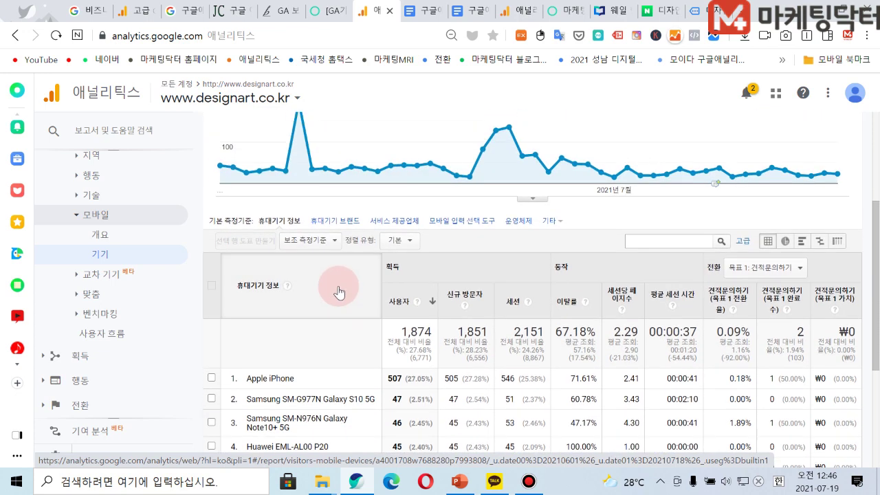
scroll(358, 303, down, 1)
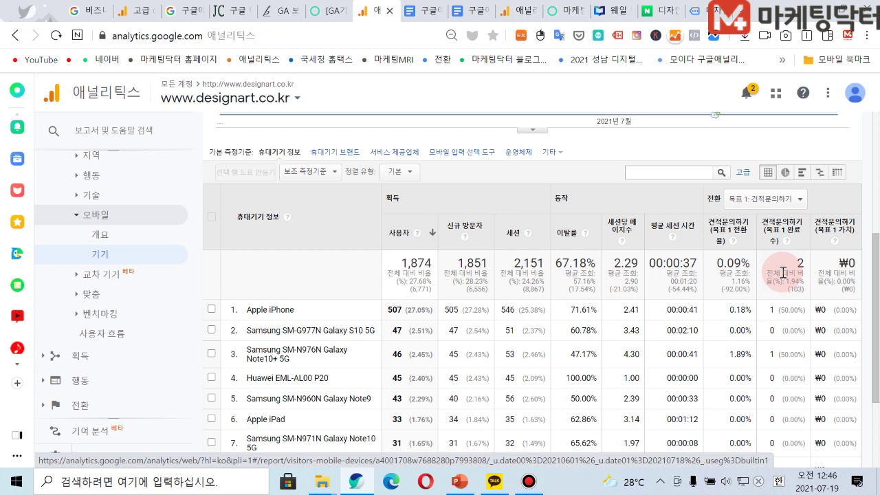
click(103, 275)
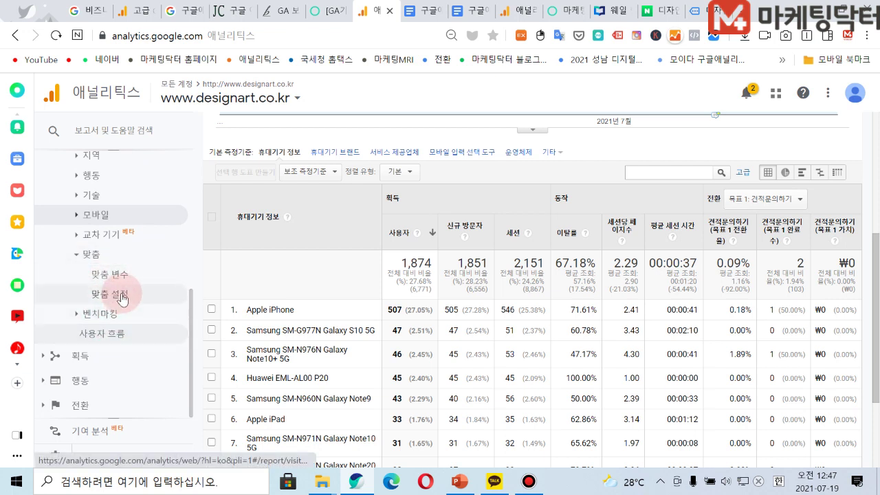
scroll(122, 300, up, 3)
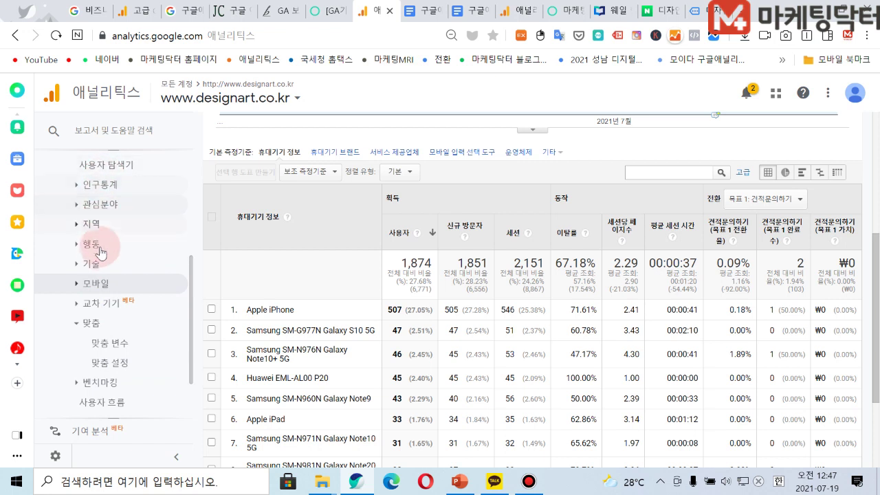
scroll(108, 249, up, 4)
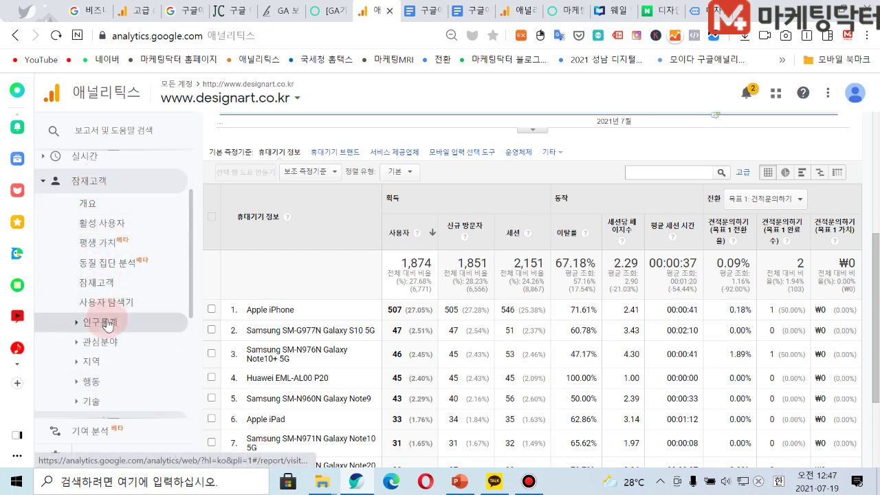
- Expand the 행동 and 기술 groups under 잠재고객 in turn to review which reports each one contains
scroll(108, 327, down, 2)
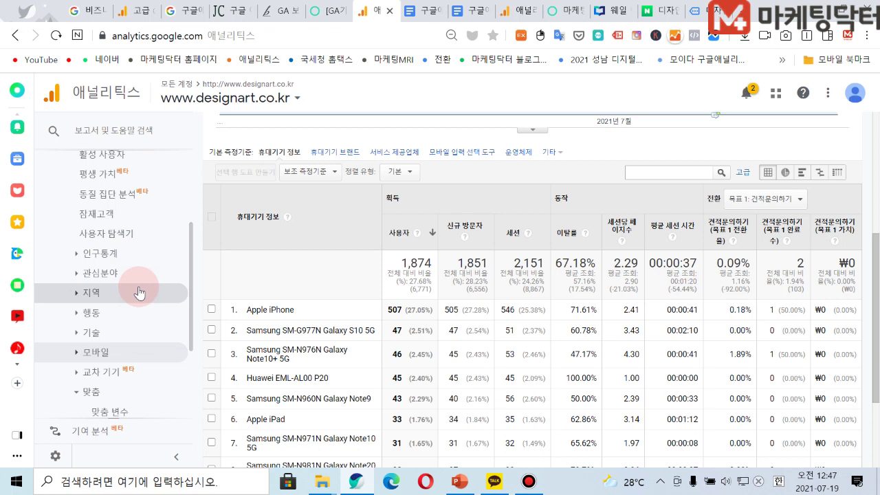
click(89, 318)
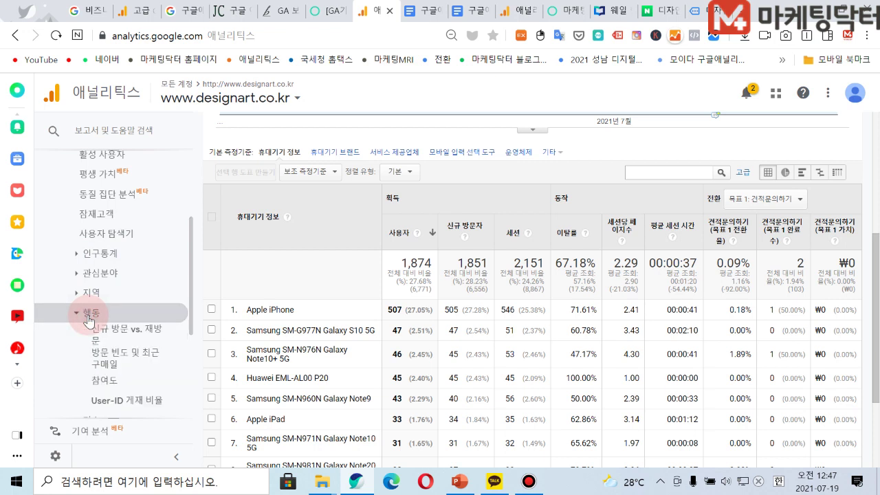
scroll(146, 304, down, 2)
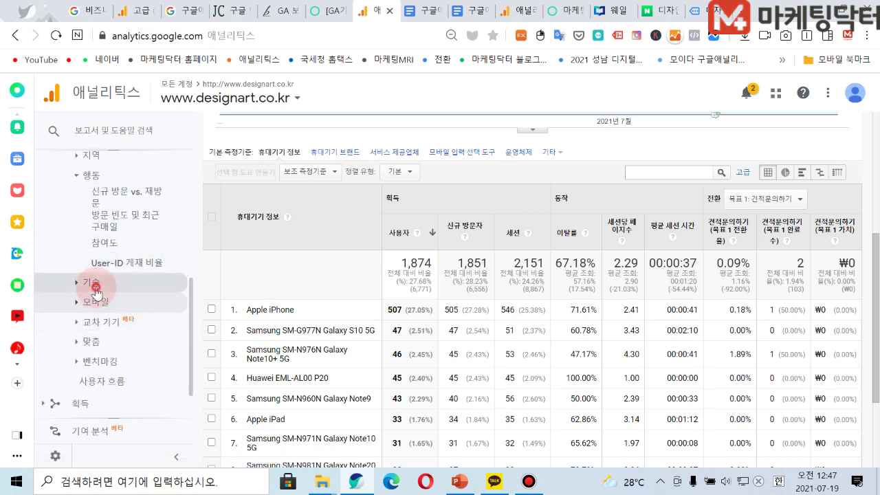
click(97, 292)
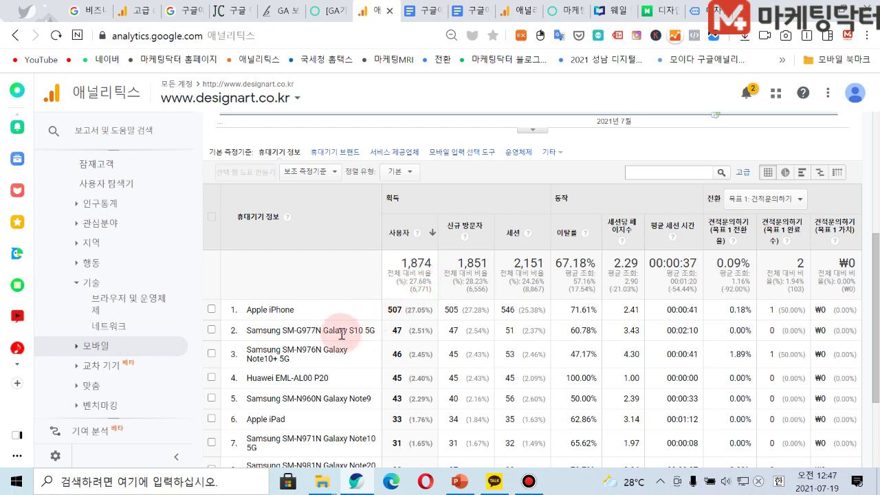
scroll(125, 364, down, 2)
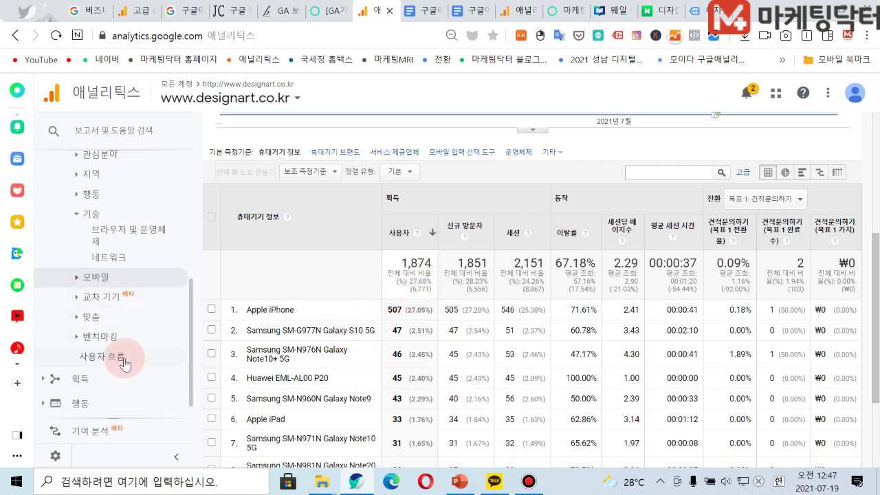
- Collapse the 기술 group and look over the full range of 잠재고객 report categories, from 개요 to 사용자 흐름
scroll(121, 330, up, 6)
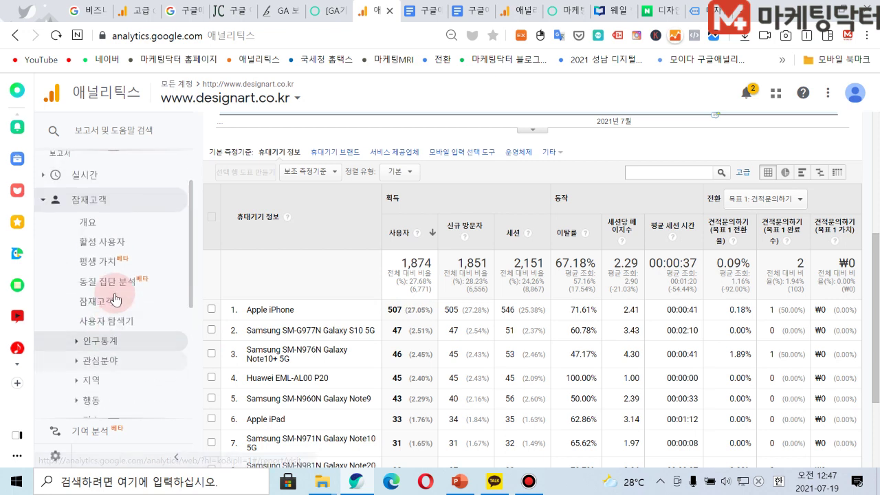
scroll(114, 296, down, 2)
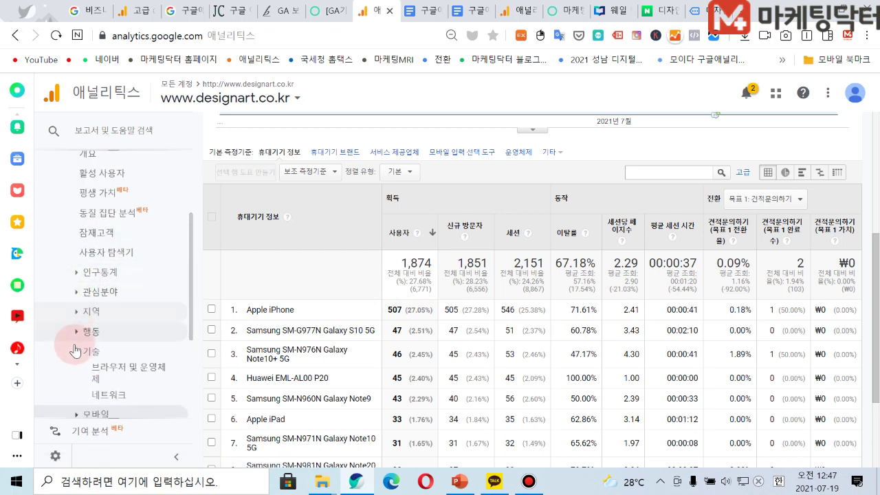
click(76, 351)
scroll(103, 310, down, 2)
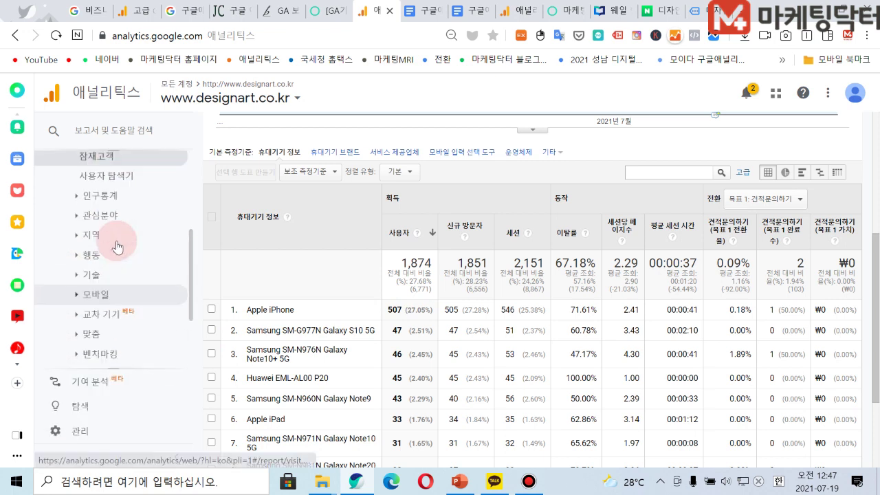
scroll(117, 247, down, 2)
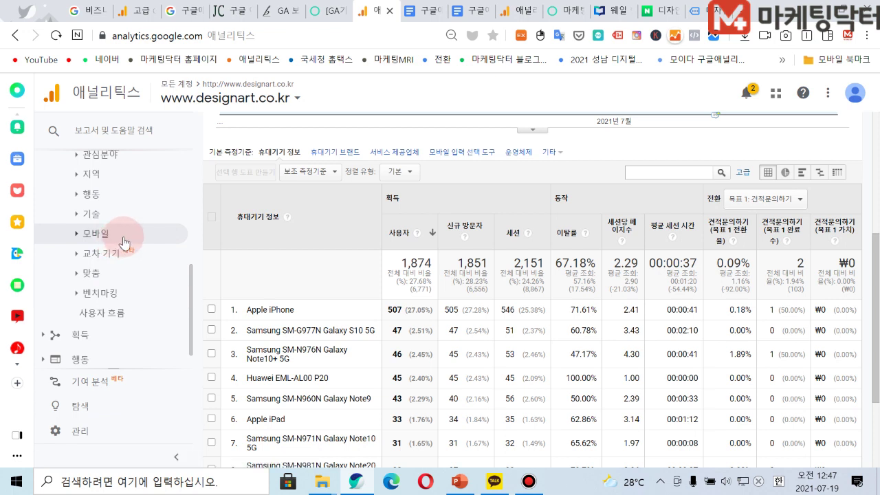
scroll(124, 240, up, 6)
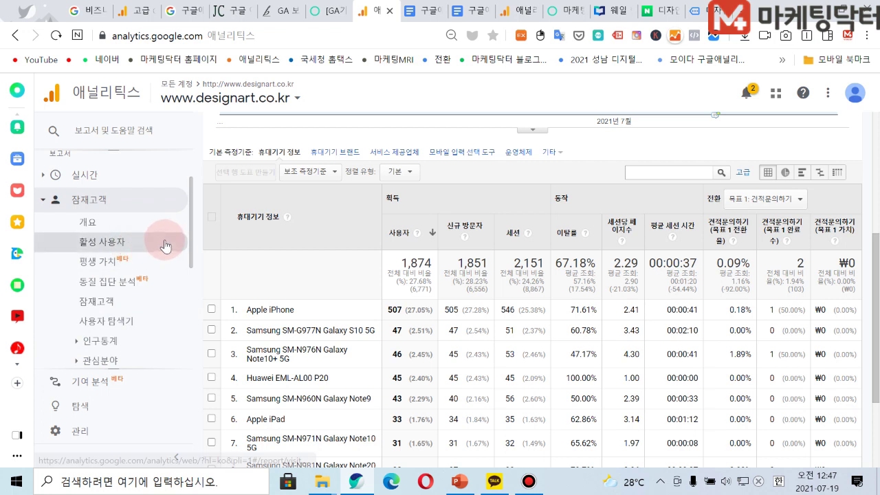
scroll(161, 247, down, 4)
scroll(161, 258, down, 2)
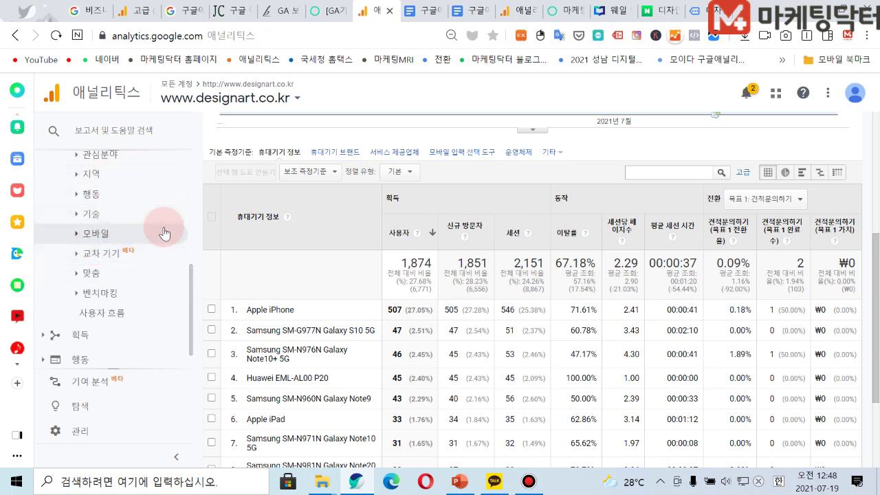
scroll(153, 235, down, 1)
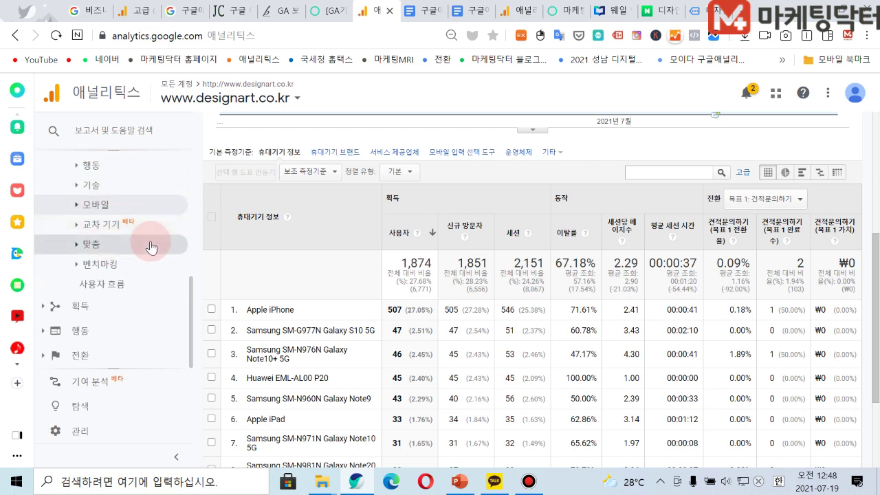